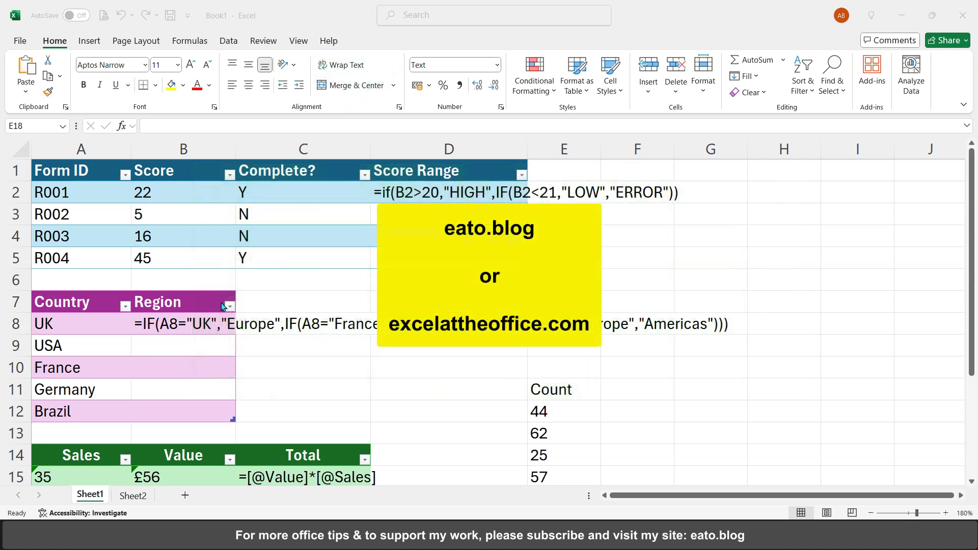
Select the Form ID table and re-enter the Score Range formula in D2.
{"action": "left_click", "coordinate": [400, 185]}
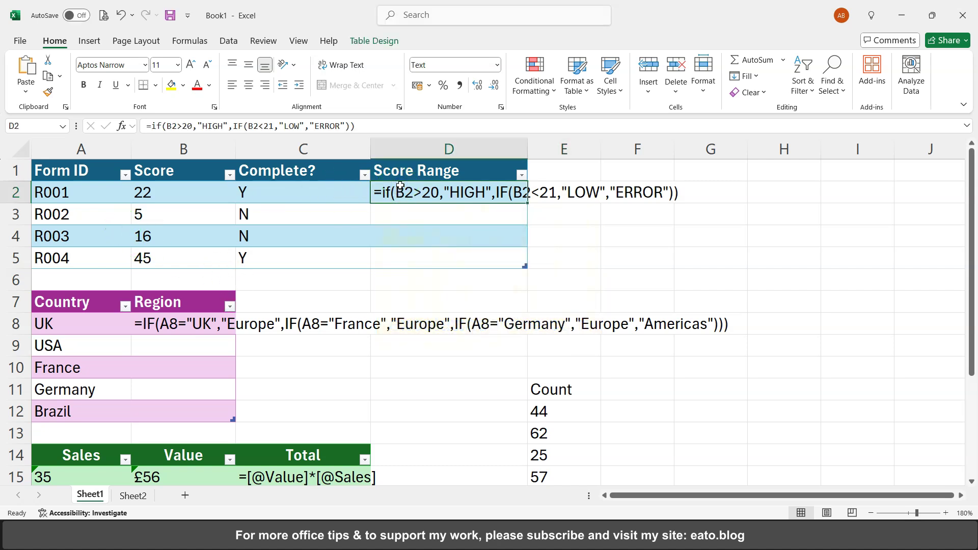
{"action": "left_click_drag", "start_coordinate": [56, 174], "coordinate": [432, 254]}
{"action": "double_click", "coordinate": [424, 193]}
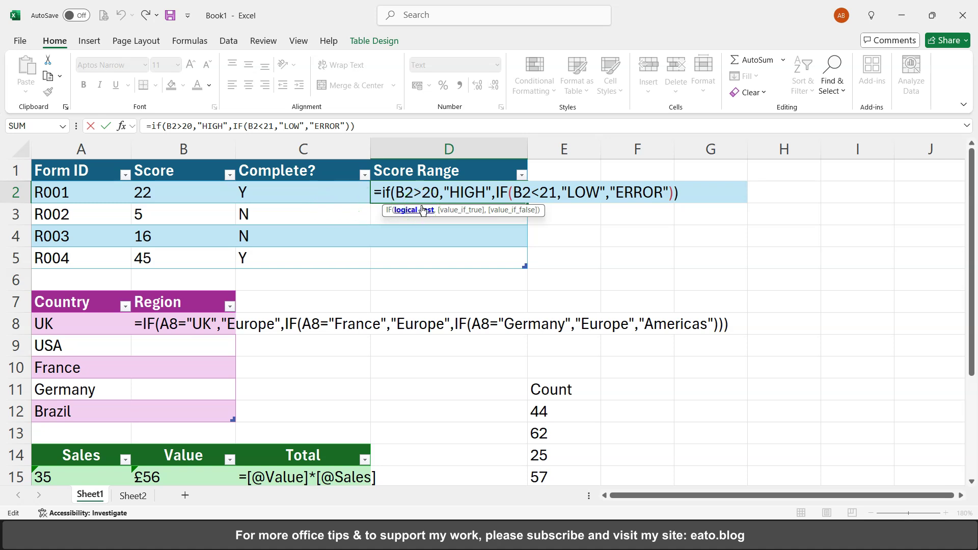
{"action": "left_click", "coordinate": [452, 191]}
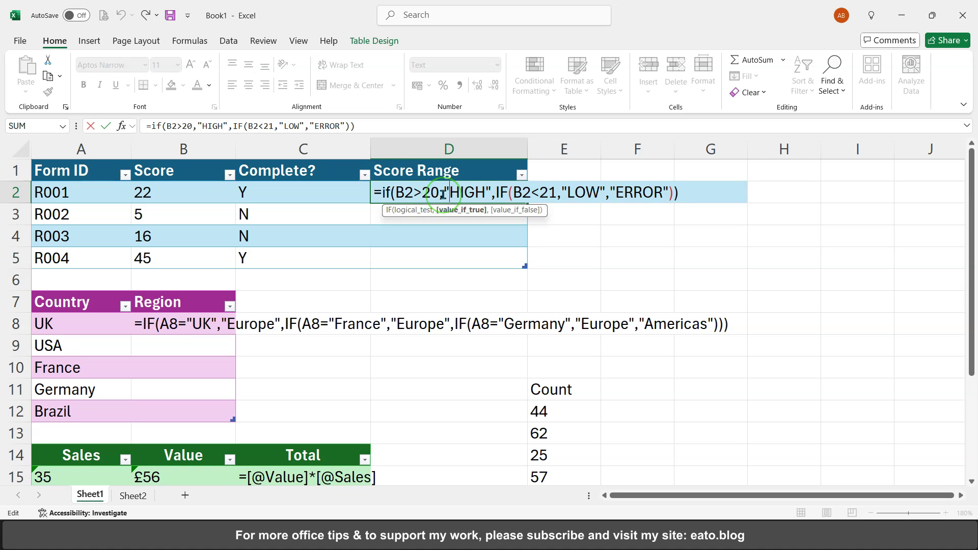
{"action": "key", "text": "Return"}
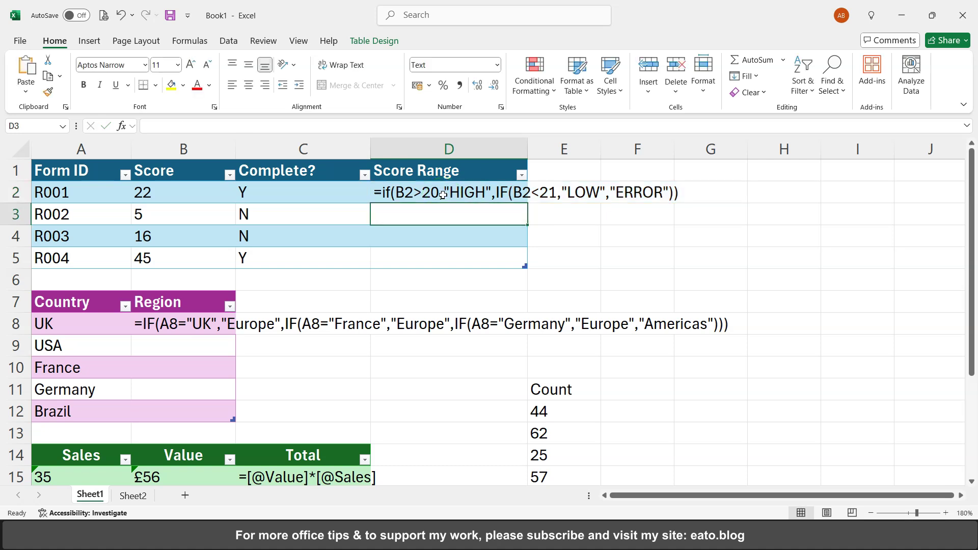
Re-enter the Region formula in B8 and the Total formula in C15.
{"action": "scroll", "coordinate": [334, 217], "scroll_direction": "down", "scroll_amount": 2}
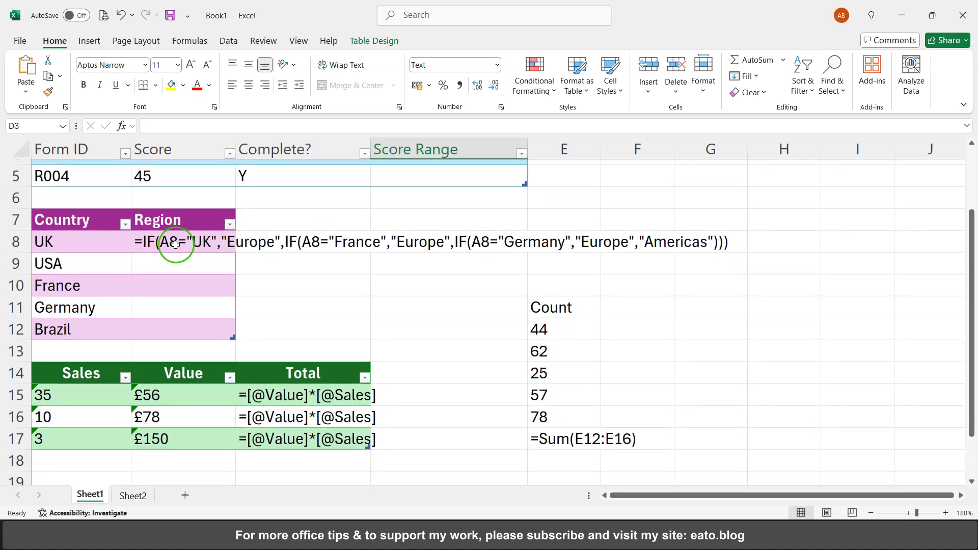
{"action": "double_click", "coordinate": [175, 245]}
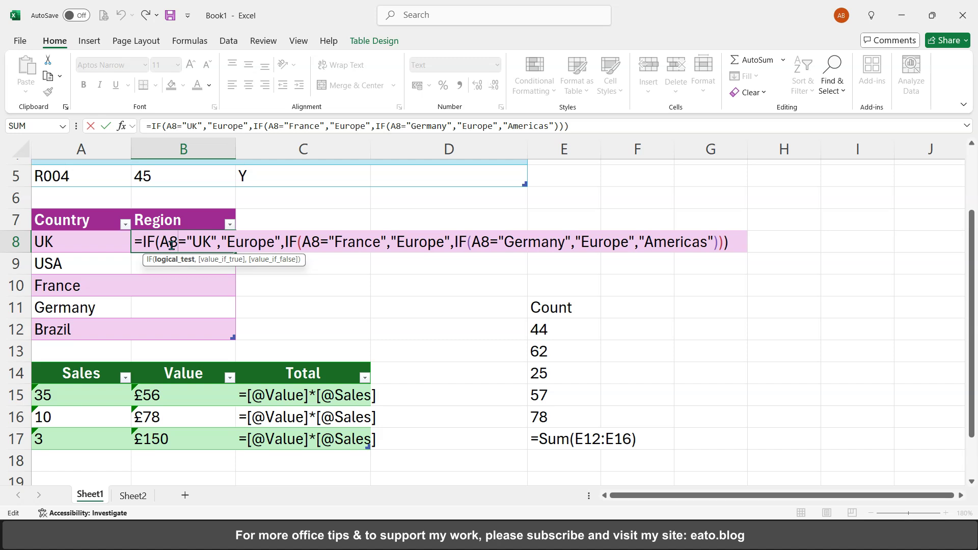
{"action": "key", "text": "Return"}
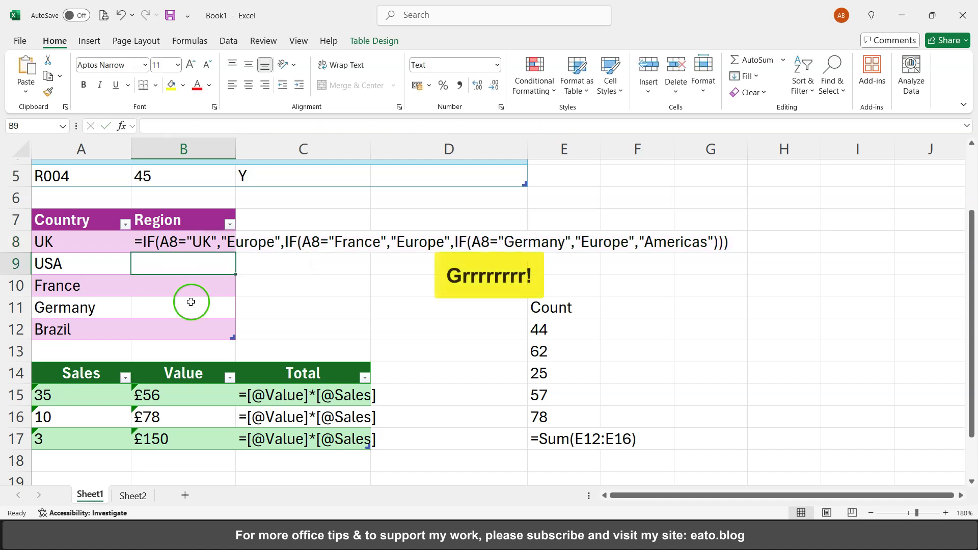
{"action": "scroll", "coordinate": [197, 306], "scroll_direction": "down", "scroll_amount": 2}
{"action": "scroll", "coordinate": [297, 311], "scroll_direction": "up", "scroll_amount": 1}
{"action": "scroll", "coordinate": [299, 315], "scroll_direction": "down", "scroll_amount": 2}
{"action": "left_click", "coordinate": [294, 289]}
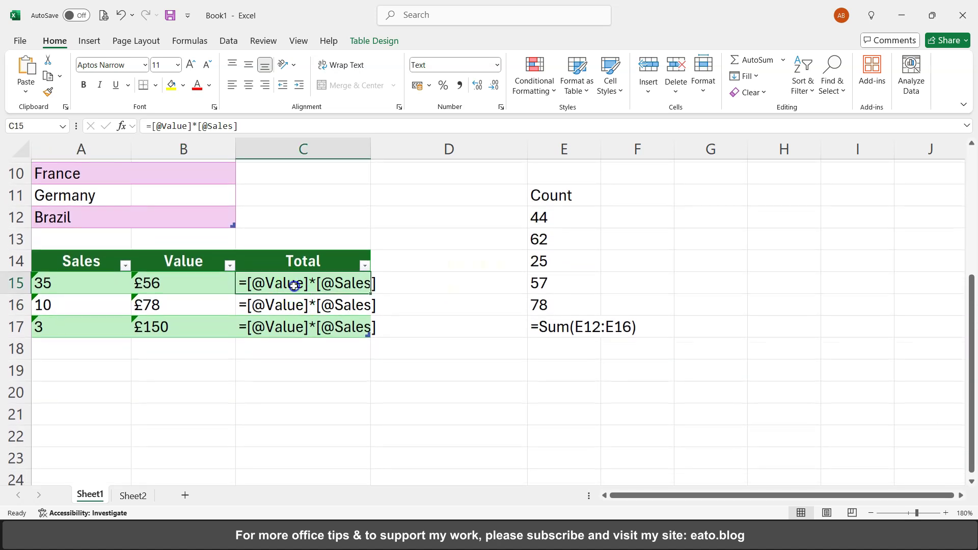
{"action": "double_click", "coordinate": [295, 285]}
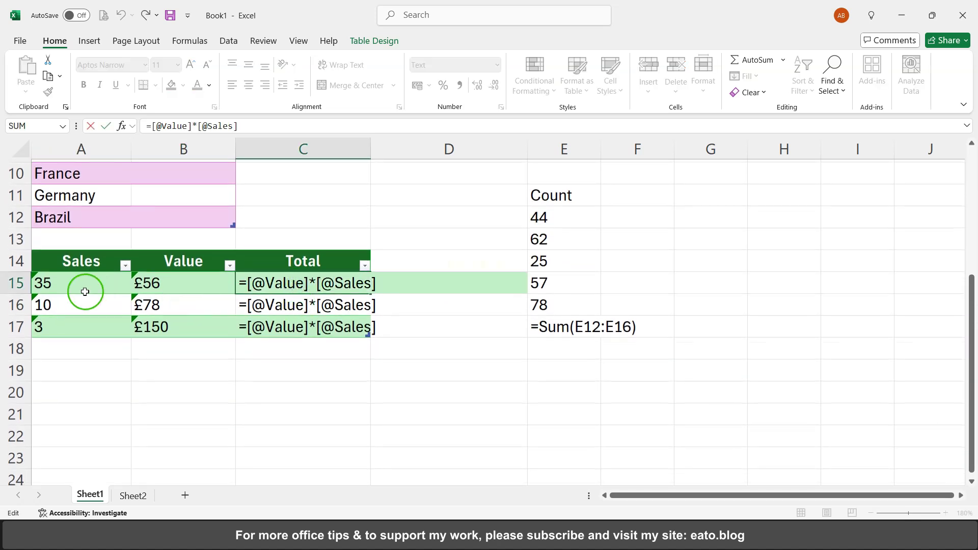
{"action": "key", "text": "Return"}
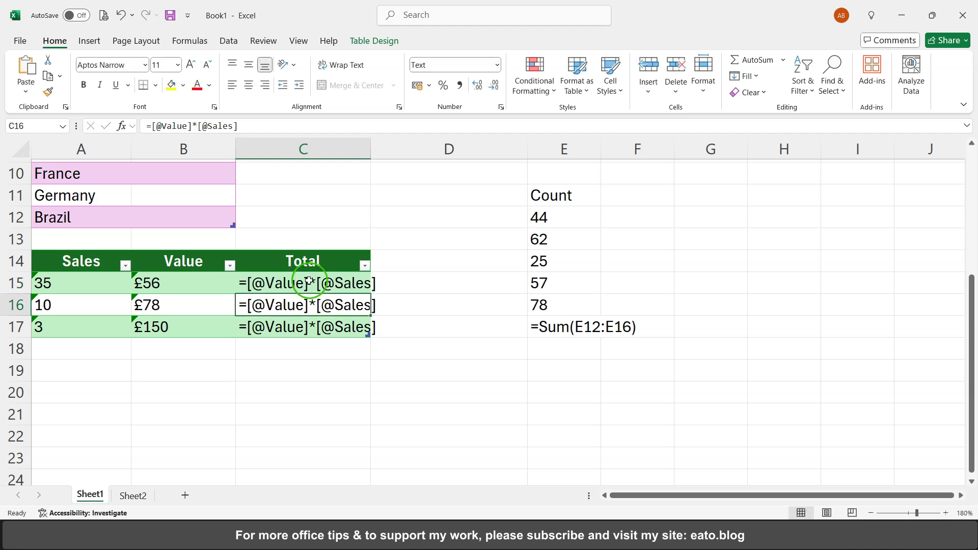
Re-enter the Sum formula in E17, then return to cell A1.
{"action": "scroll", "coordinate": [291, 290], "scroll_direction": "up", "scroll_amount": 1}
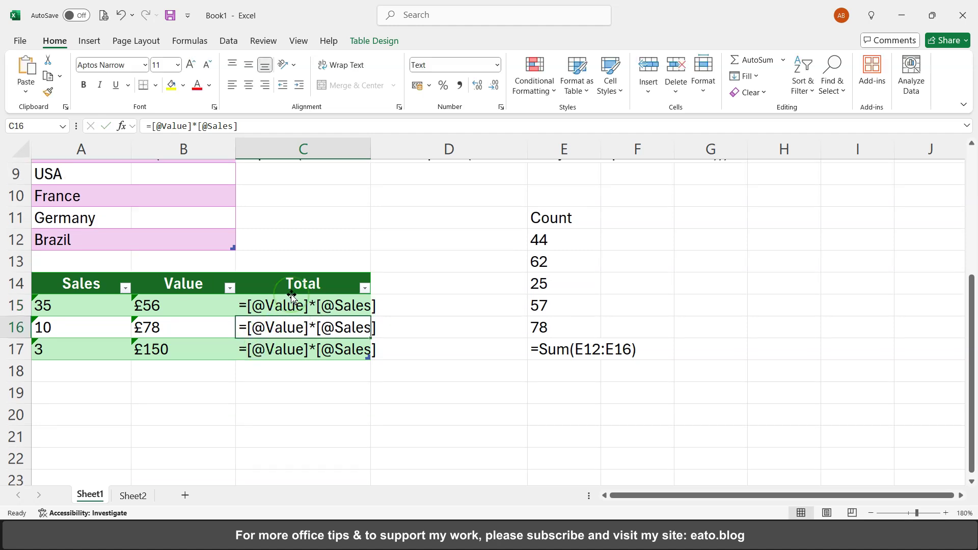
{"action": "double_click", "coordinate": [573, 352]}
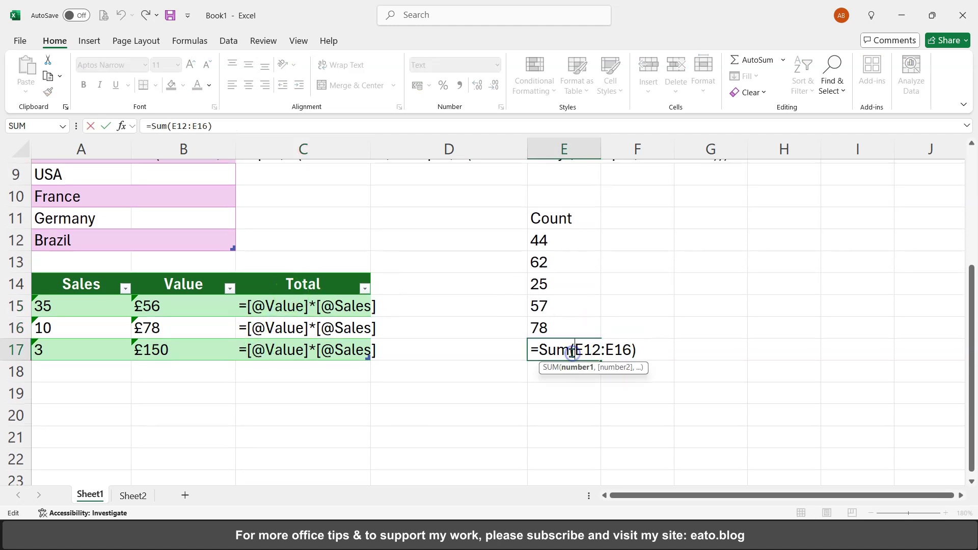
{"action": "key", "text": "Return"}
{"action": "scroll", "coordinate": [573, 353], "scroll_direction": "up", "scroll_amount": 3}
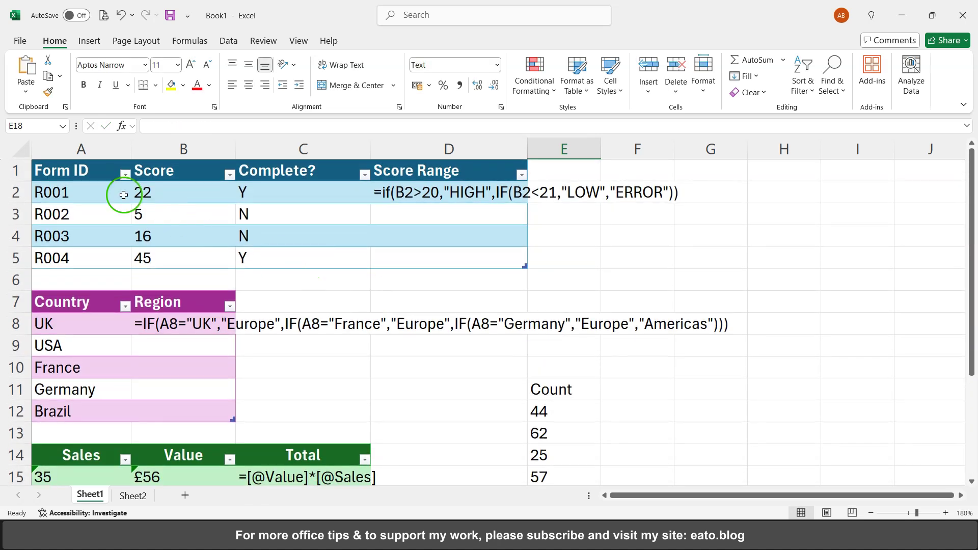
{"action": "left_click", "coordinate": [80, 172]}
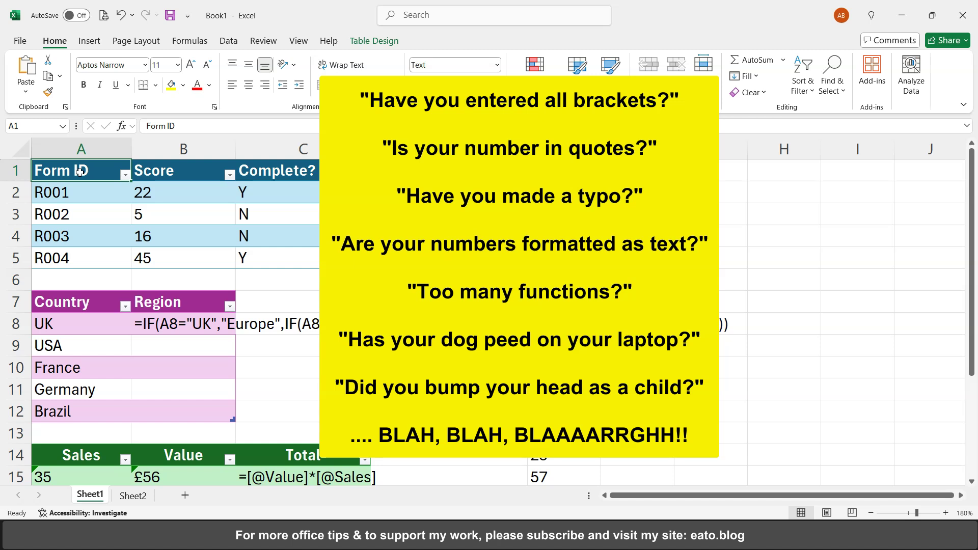
Edit the D2 nested IF around HIGH and LOW, then cancel with Escape, leaving it unchanged.
{"action": "double_click", "coordinate": [443, 187]}
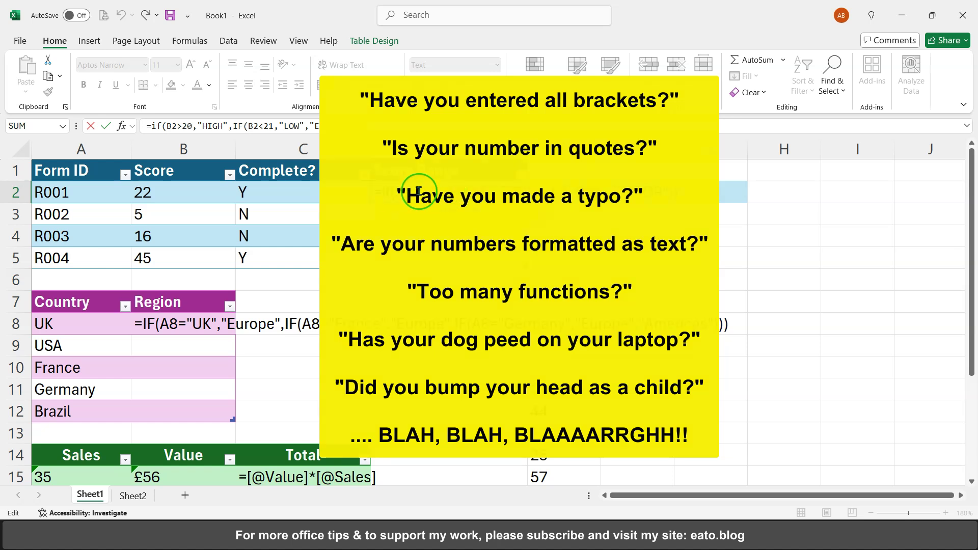
{"action": "left_click", "coordinate": [447, 192]}
{"action": "left_click_drag", "start_coordinate": [446, 192], "coordinate": [486, 192]}
{"action": "left_click", "coordinate": [504, 192]}
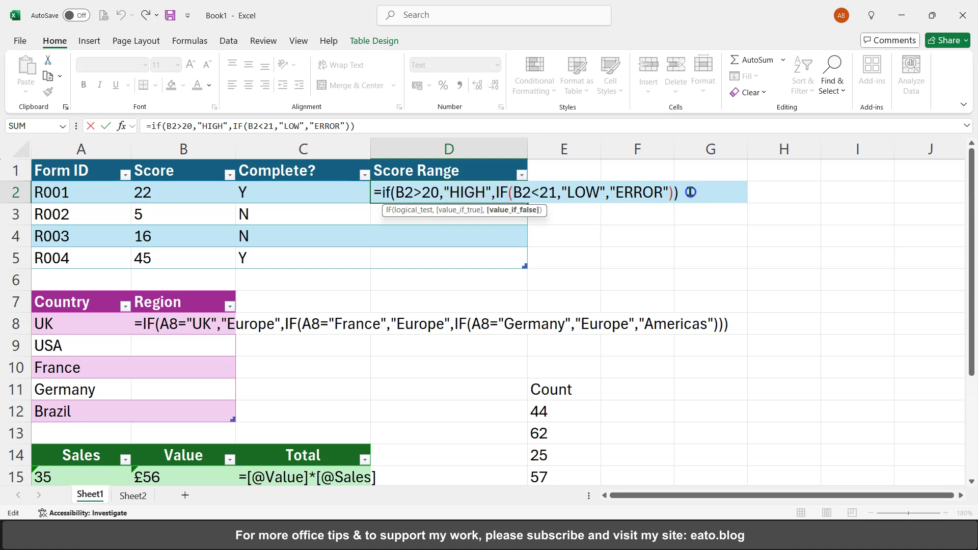
{"action": "left_click", "coordinate": [670, 196]}
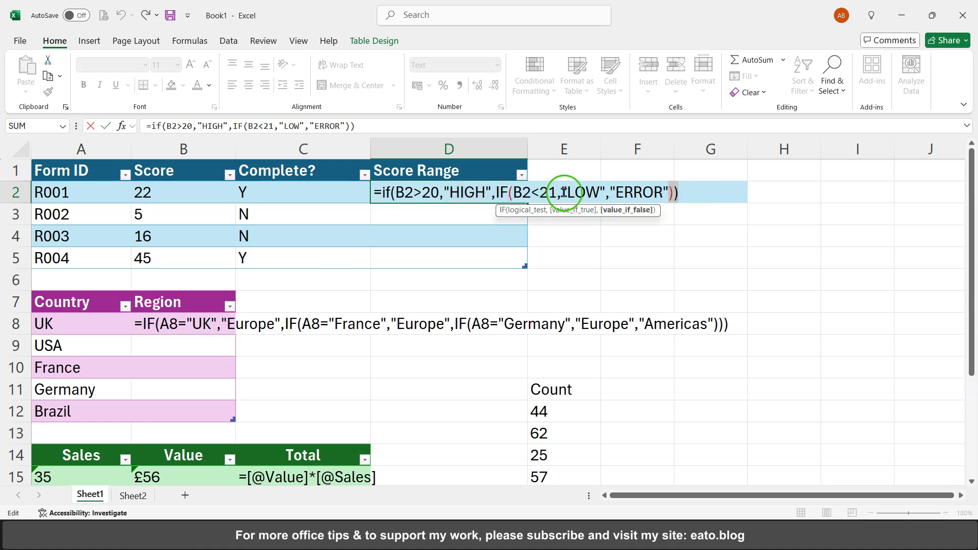
{"action": "left_click", "coordinate": [563, 192]}
{"action": "key", "text": "Delete"}
{"action": "left_click", "coordinate": [330, 220]}
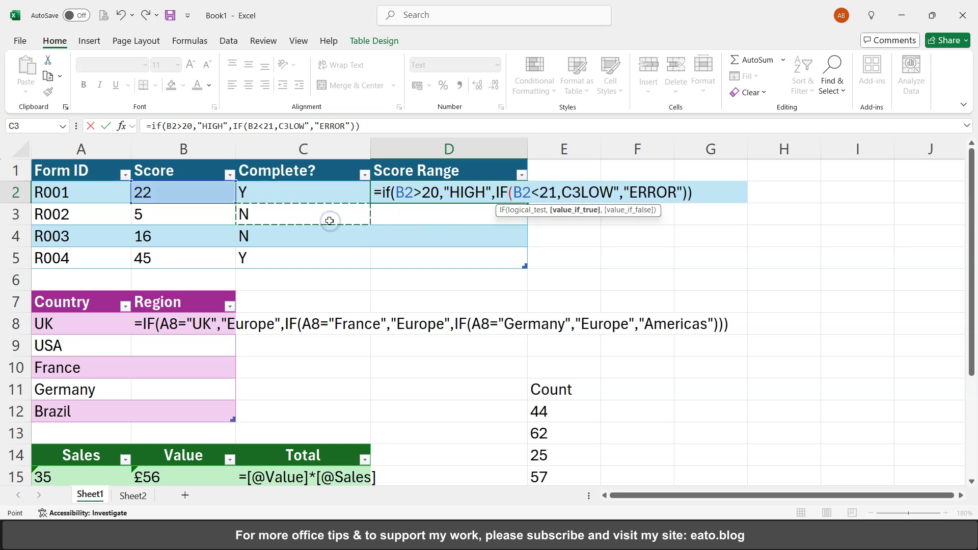
{"action": "key", "text": "Escape"}
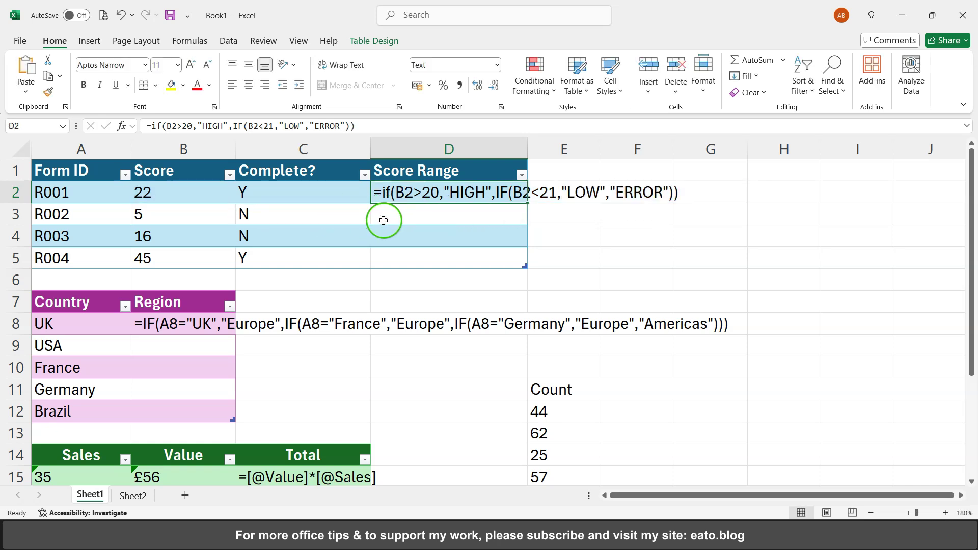
{"action": "scroll", "coordinate": [380, 273], "scroll_direction": "down", "scroll_amount": 2}
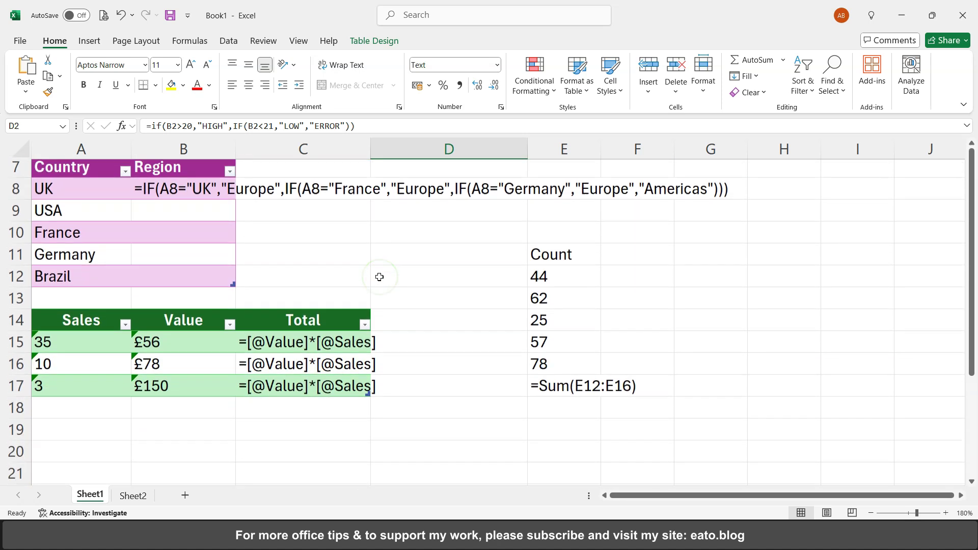
{"action": "scroll", "coordinate": [379, 277], "scroll_direction": "up", "scroll_amount": 2}
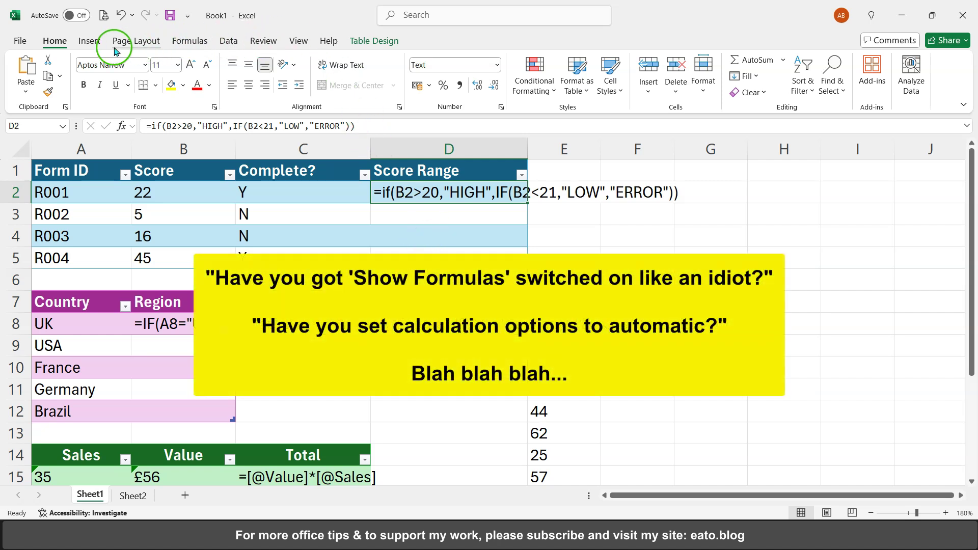
{"action": "left_click", "coordinate": [199, 40]}
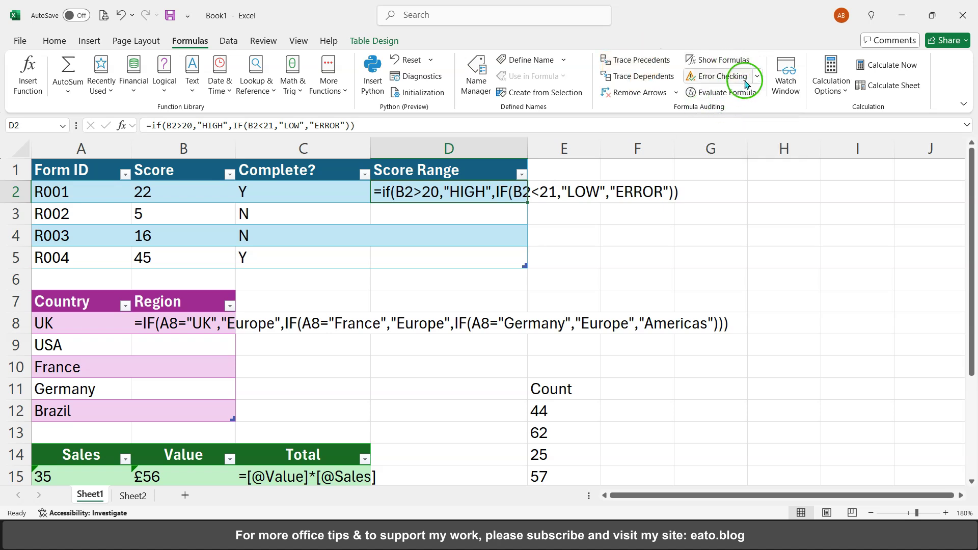
{"action": "left_click", "coordinate": [829, 90]}
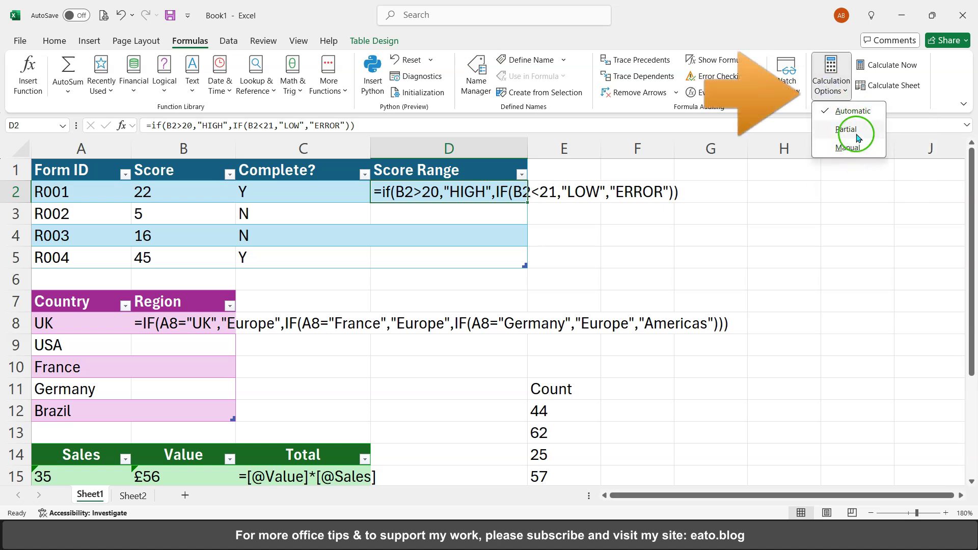
{"action": "left_click", "coordinate": [838, 89]}
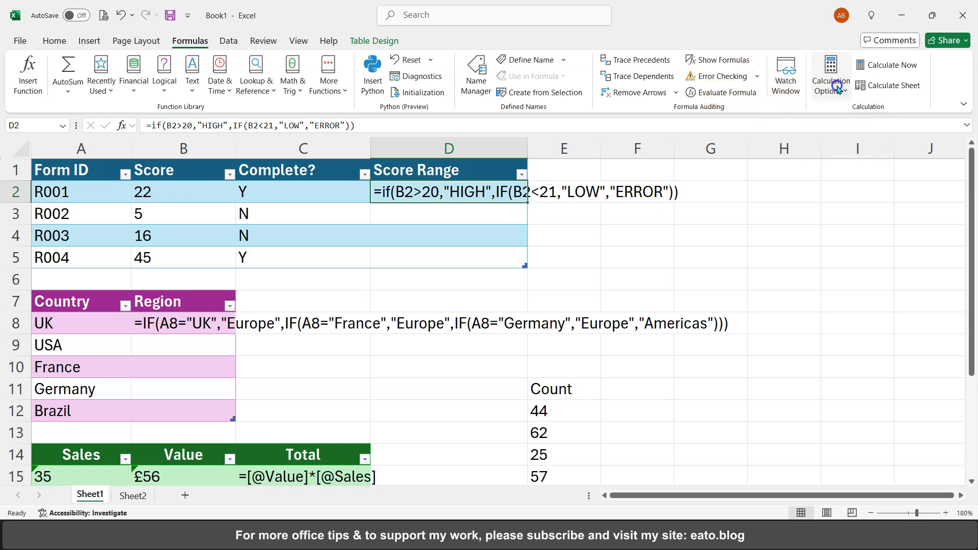
{"action": "left_click", "coordinate": [96, 177]}
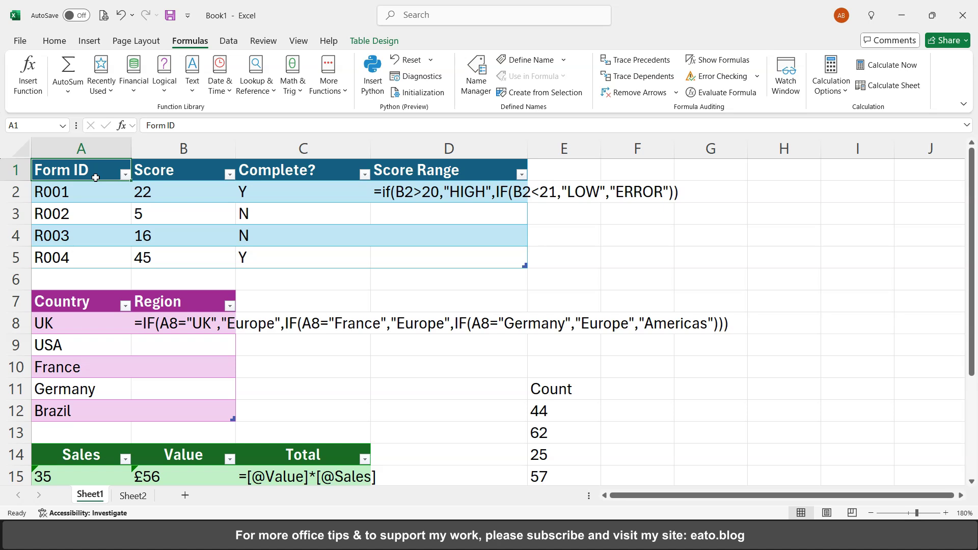
{"action": "left_click", "coordinate": [119, 184]}
{"action": "left_click", "coordinate": [104, 175]}
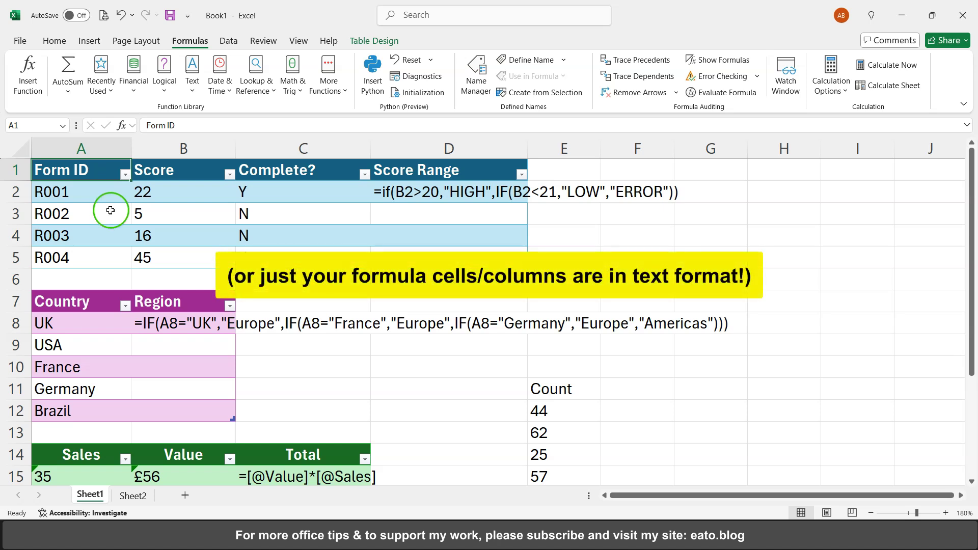
Check the number format of cell B2 without changing it.
{"action": "left_click", "coordinate": [152, 187]}
{"action": "left_click", "coordinate": [55, 41]}
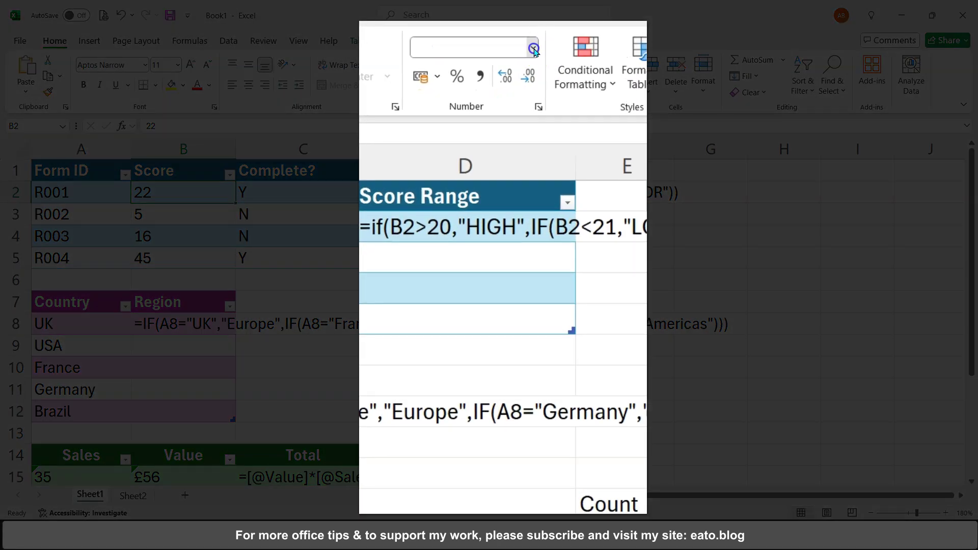
{"action": "left_click", "coordinate": [530, 56]}
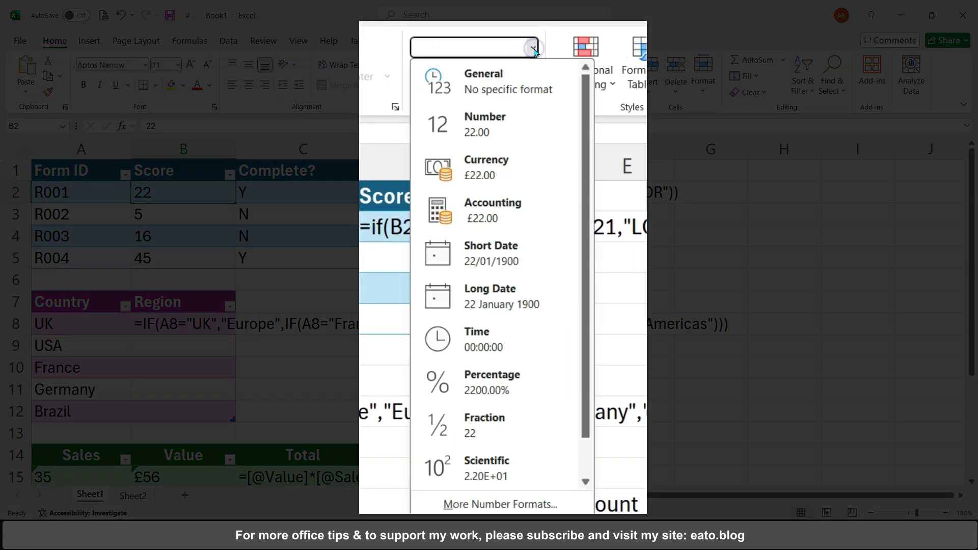
{"action": "left_click", "coordinate": [533, 49]}
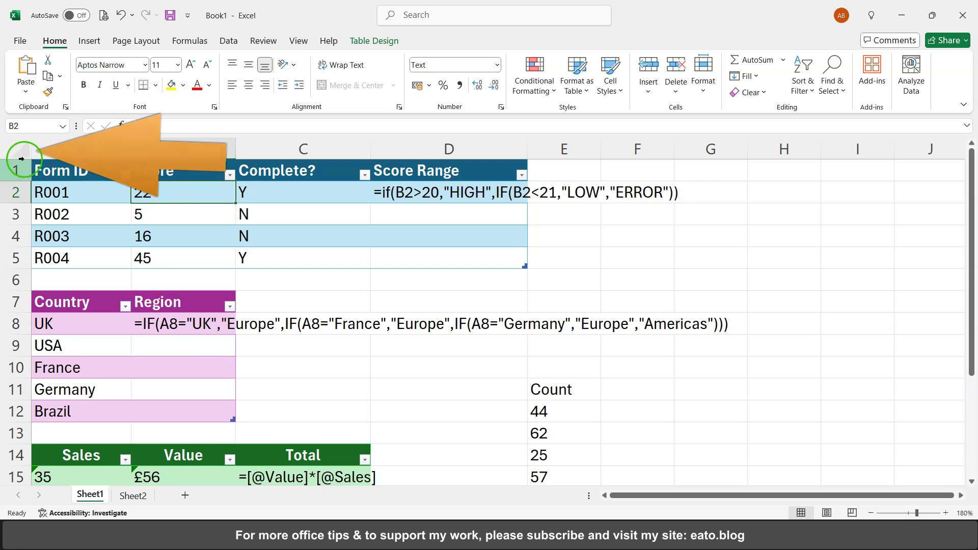
Select the entire sheet and apply the General number format.
{"action": "left_click", "coordinate": [23, 157]}
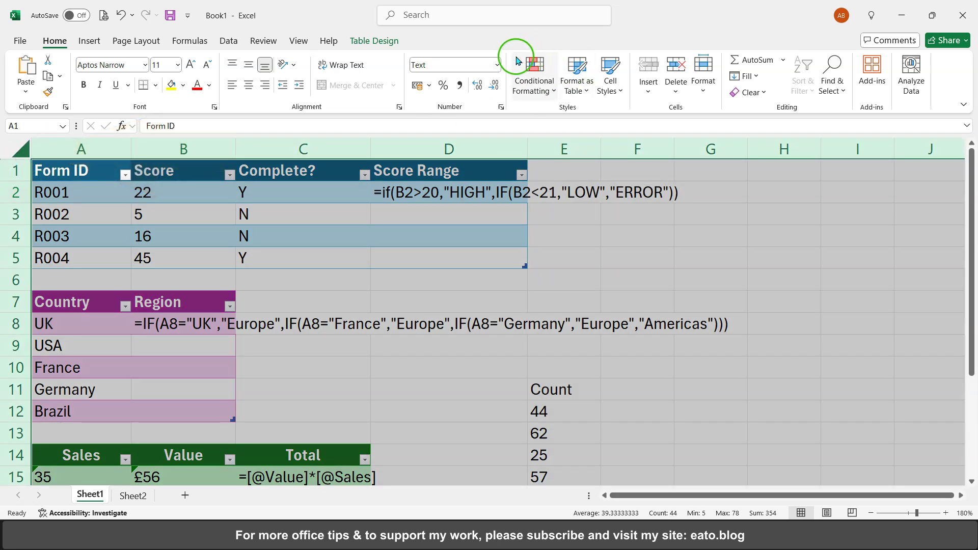
{"action": "left_click", "coordinate": [497, 66]}
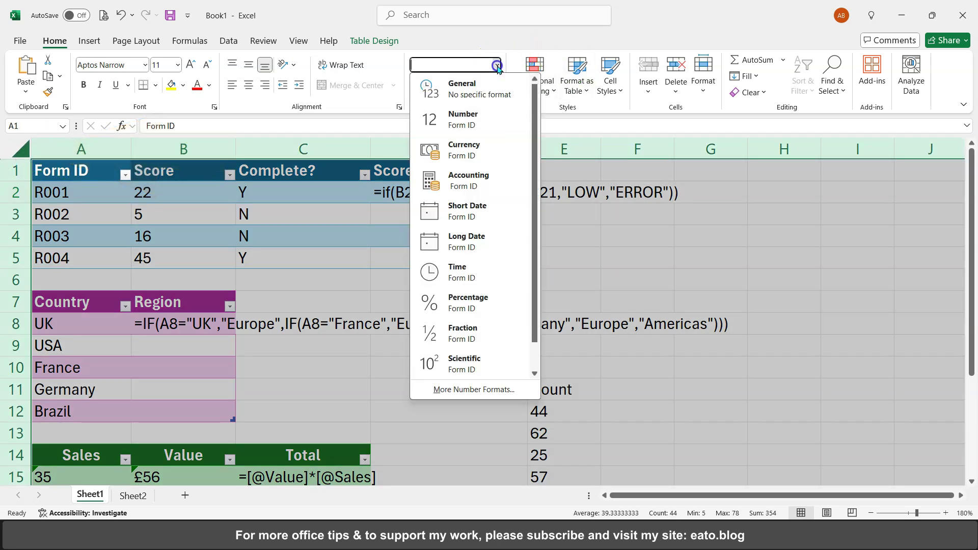
{"action": "left_click", "coordinate": [481, 92]}
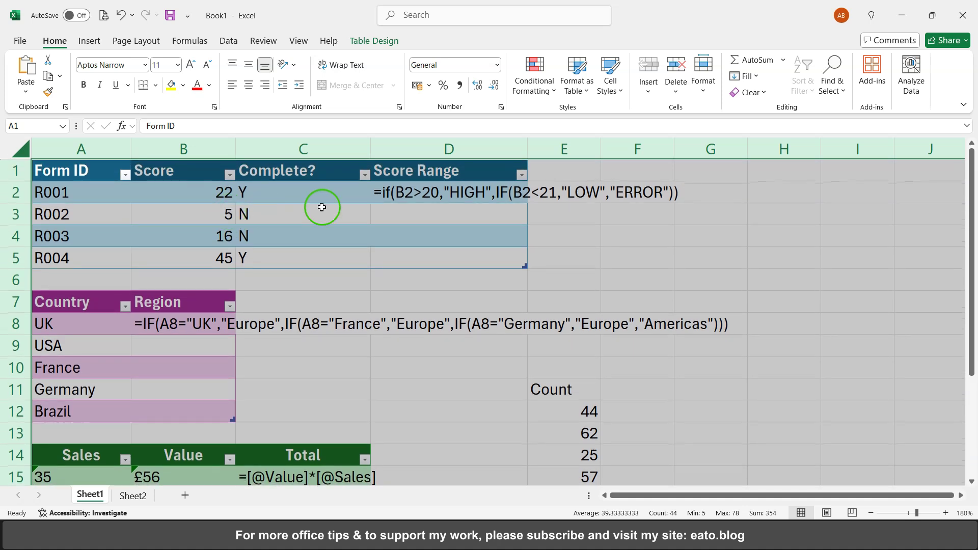
Re-enter the D2 Score Range and B8 Region formulas so they calculate HIGH/LOW and Europe/Americas.
{"action": "double_click", "coordinate": [432, 192]}
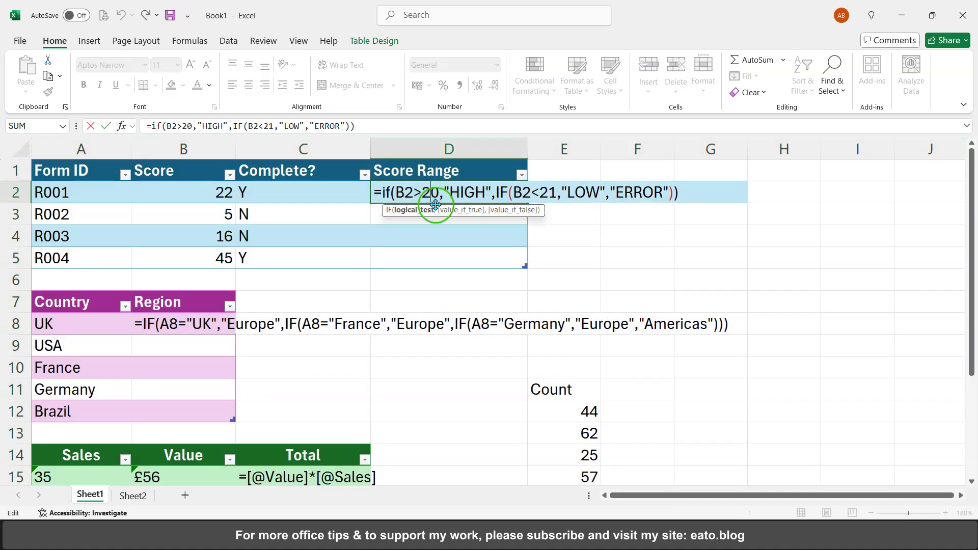
{"action": "key", "text": "Return"}
{"action": "double_click", "coordinate": [194, 320]}
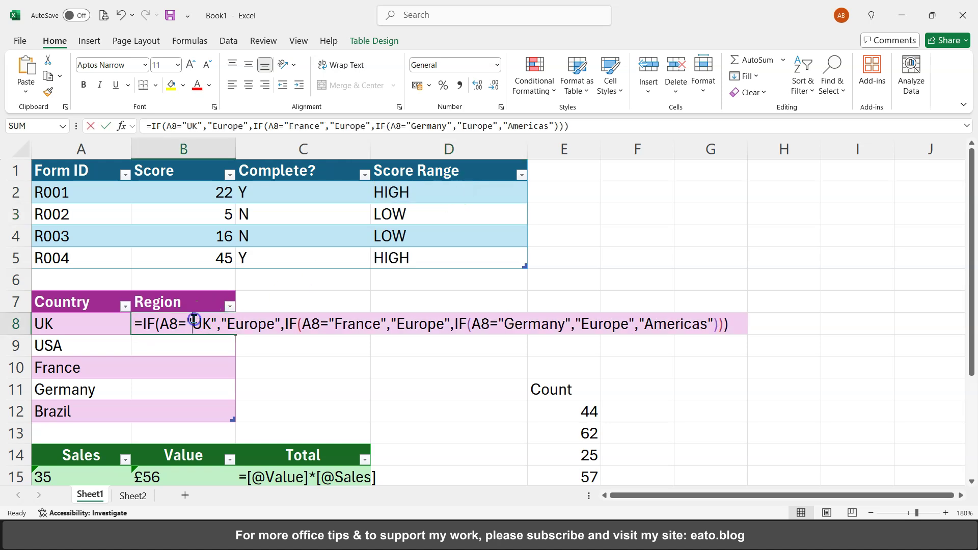
{"action": "key", "text": "Return"}
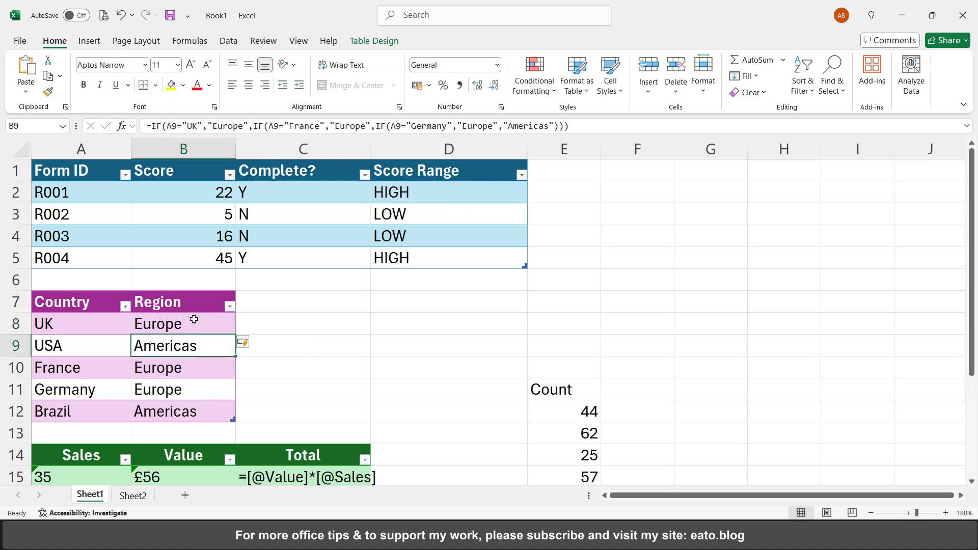
{"action": "scroll", "coordinate": [193, 319], "scroll_direction": "down", "scroll_amount": 2}
{"action": "left_click", "coordinate": [175, 248]}
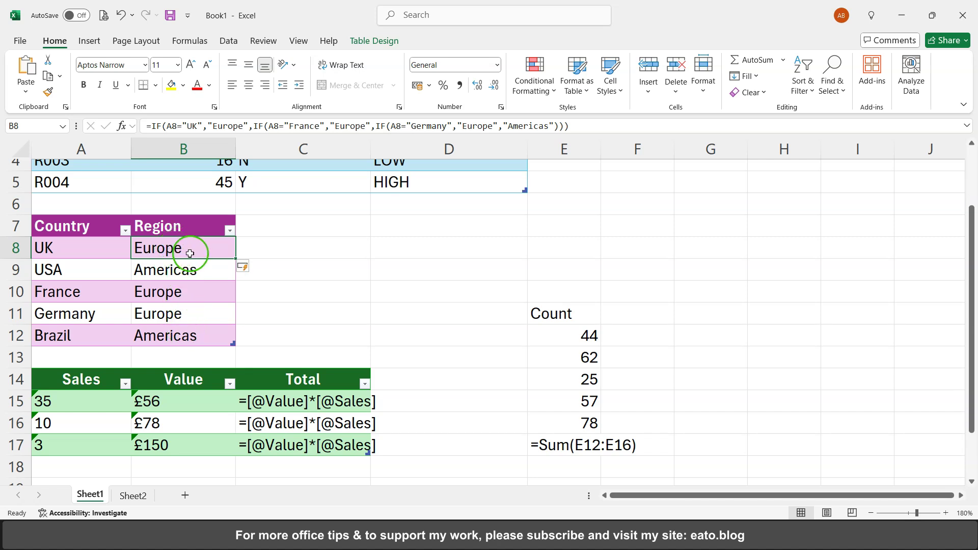
Re-enter the Total formulas in C15 and C16 so they show 1960 and 780.
{"action": "left_click", "coordinate": [89, 225]}
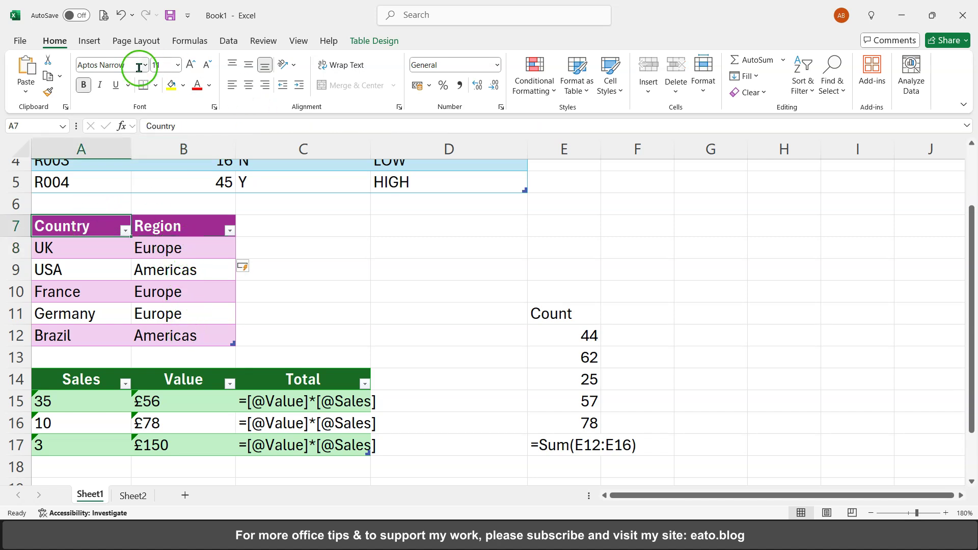
{"action": "scroll", "coordinate": [182, 310], "scroll_direction": "down", "scroll_amount": 2}
{"action": "scroll", "coordinate": [182, 309], "scroll_direction": "down", "scroll_amount": 1}
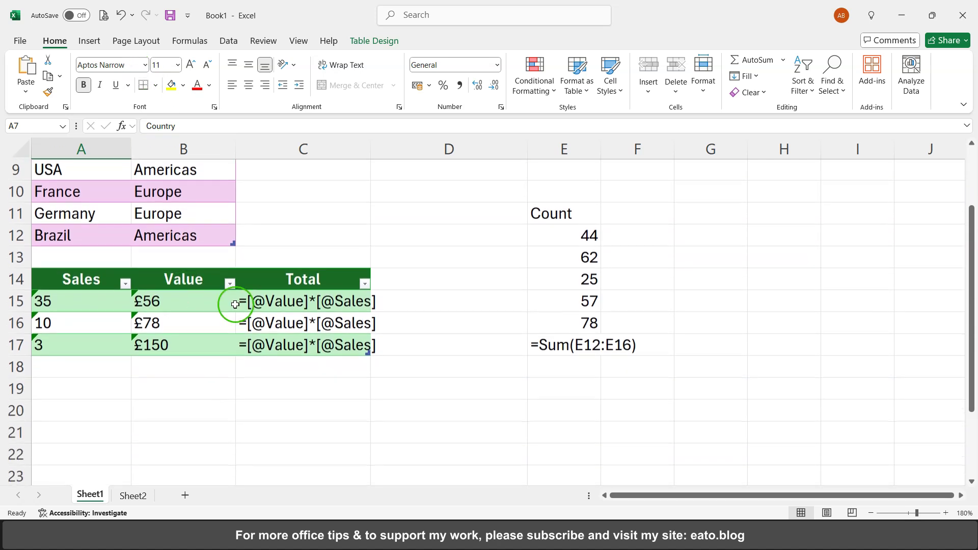
{"action": "double_click", "coordinate": [333, 302]}
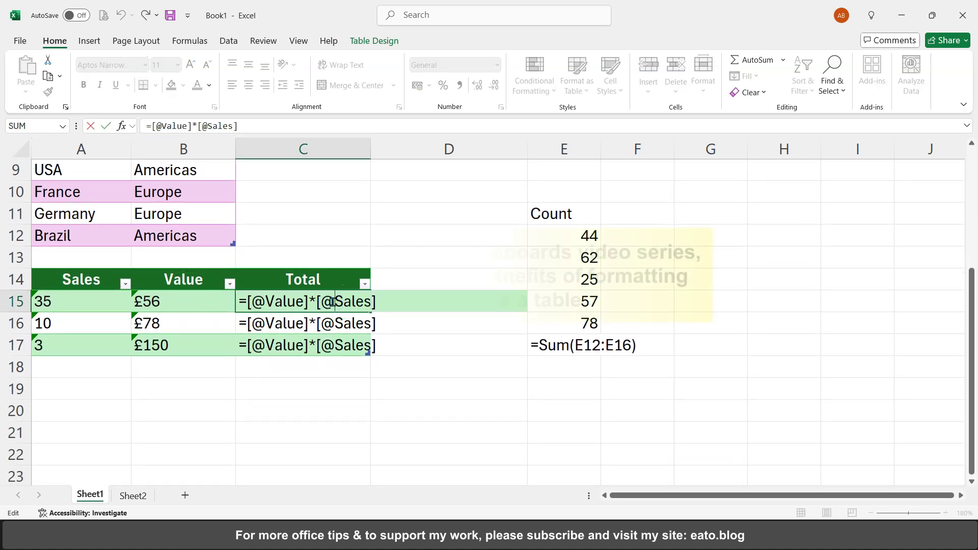
{"action": "key", "text": "Return"}
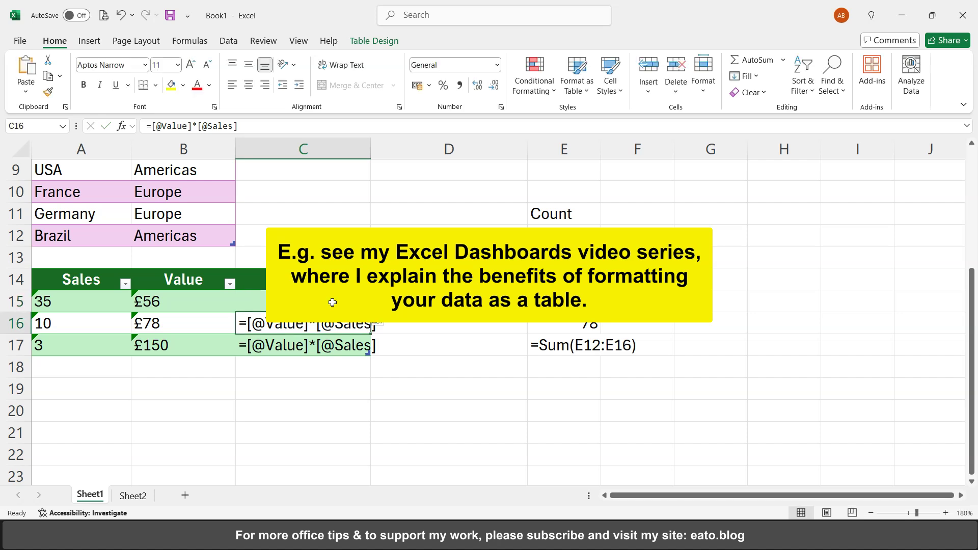
{"action": "left_click", "coordinate": [330, 336]}
{"action": "left_click", "coordinate": [328, 325]}
{"action": "double_click", "coordinate": [329, 325]}
{"action": "key", "text": "Return"}
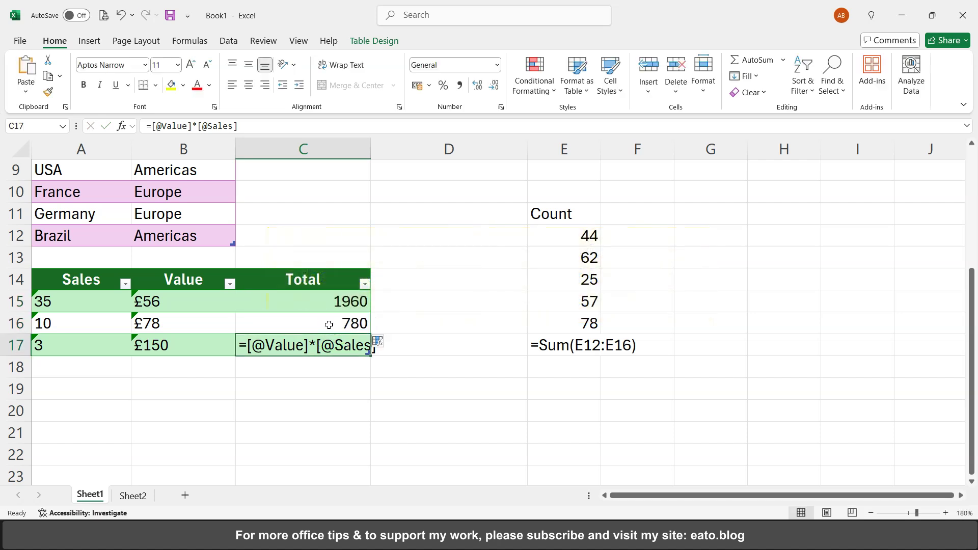
Re-enter C17 and the E17 SUM so they show 450 and 266.
{"action": "double_click", "coordinate": [325, 337]}
{"action": "key", "text": "Return"}
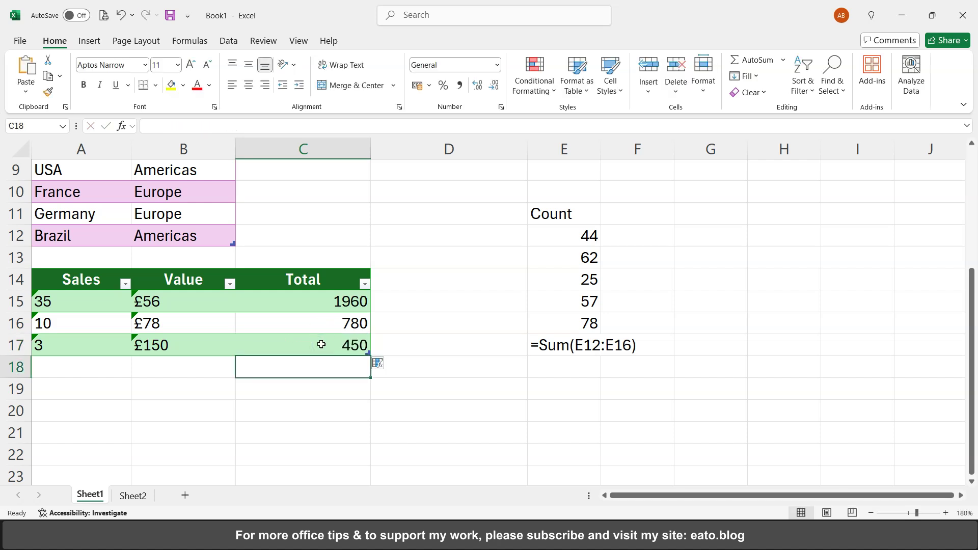
{"action": "double_click", "coordinate": [571, 346]}
{"action": "key", "text": "Return"}
{"action": "scroll", "coordinate": [420, 353], "scroll_direction": "up", "scroll_amount": 3}
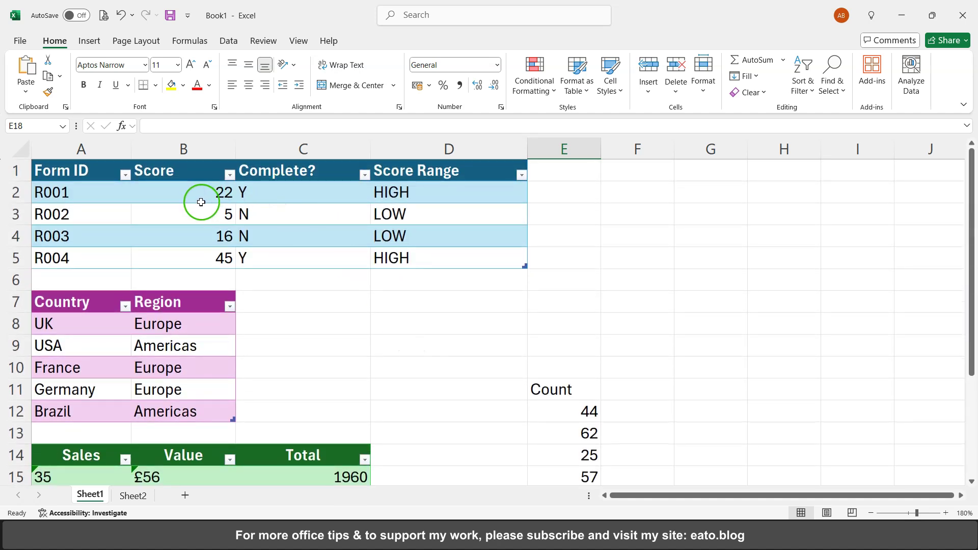
{"action": "left_click_drag", "start_coordinate": [210, 197], "coordinate": [212, 254]}
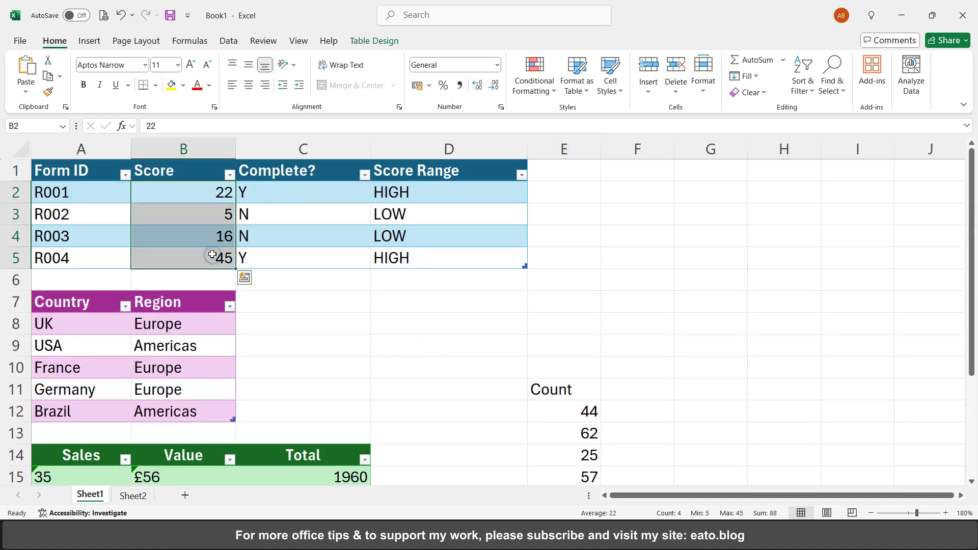
{"action": "scroll", "coordinate": [213, 255], "scroll_direction": "down", "scroll_amount": 5}
{"action": "scroll", "coordinate": [564, 234], "scroll_direction": "up", "scroll_amount": 2}
{"action": "left_click", "coordinate": [584, 197]}
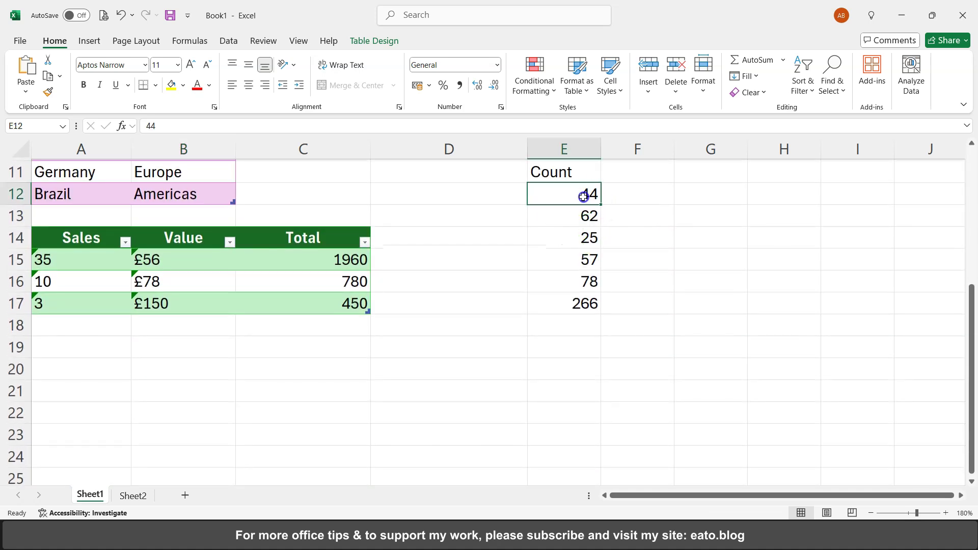
{"action": "left_click_drag", "start_coordinate": [584, 198], "coordinate": [581, 282]}
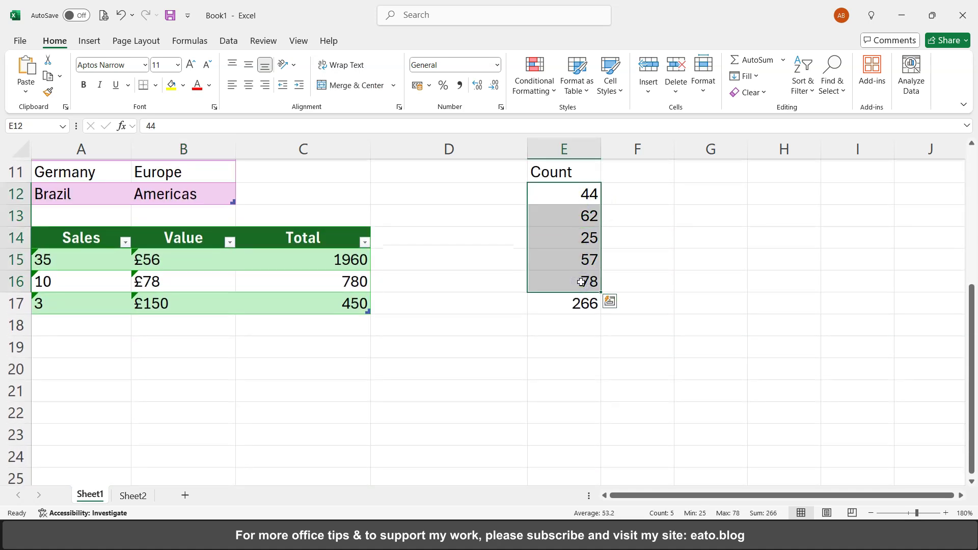
{"action": "left_click", "coordinate": [569, 302]}
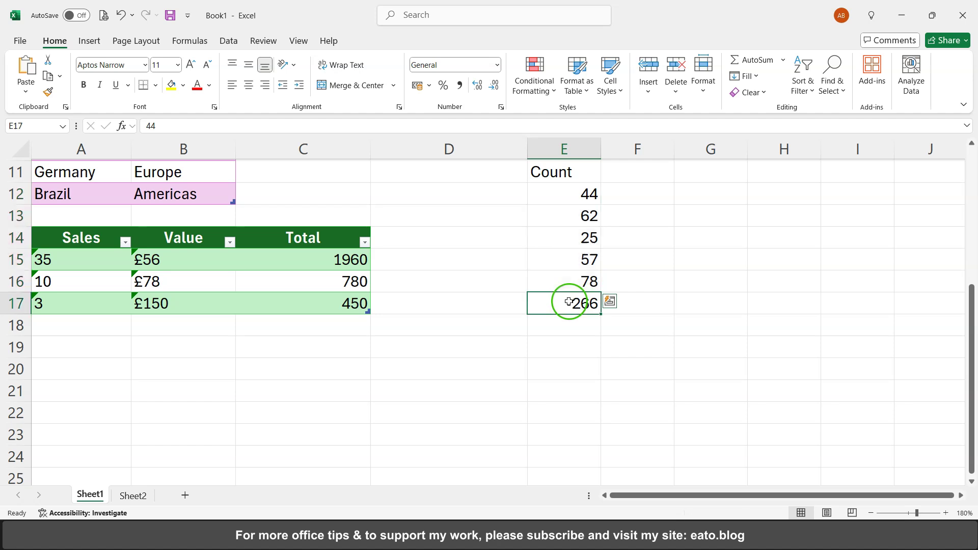
{"action": "scroll", "coordinate": [404, 283], "scroll_direction": "up", "scroll_amount": 4}
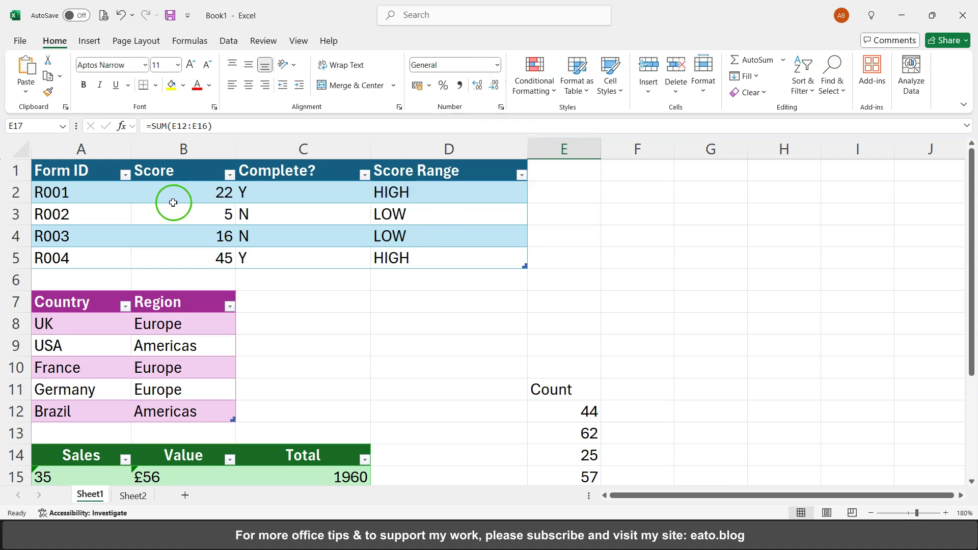
{"action": "left_click", "coordinate": [80, 168]}
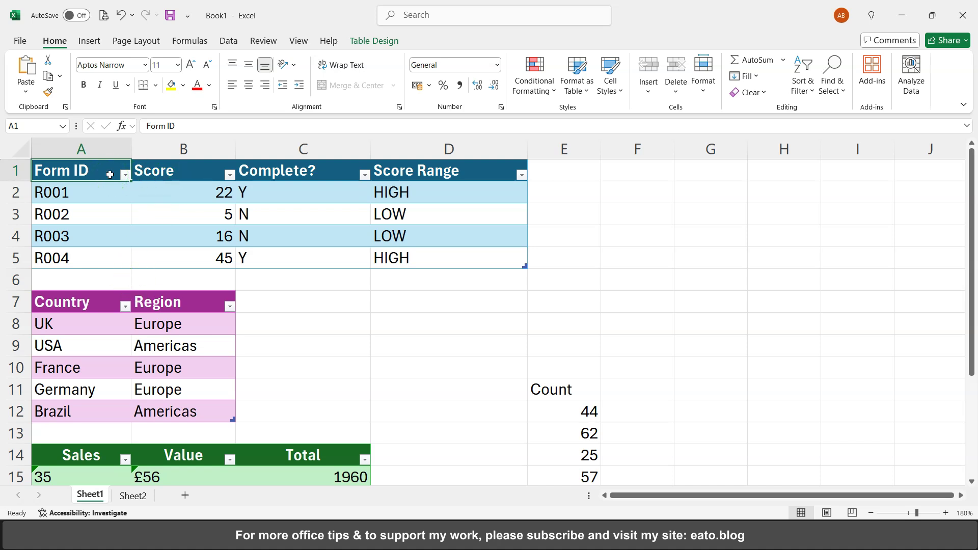
{"action": "key", "text": "Down"}
{"action": "key", "text": "Right"}
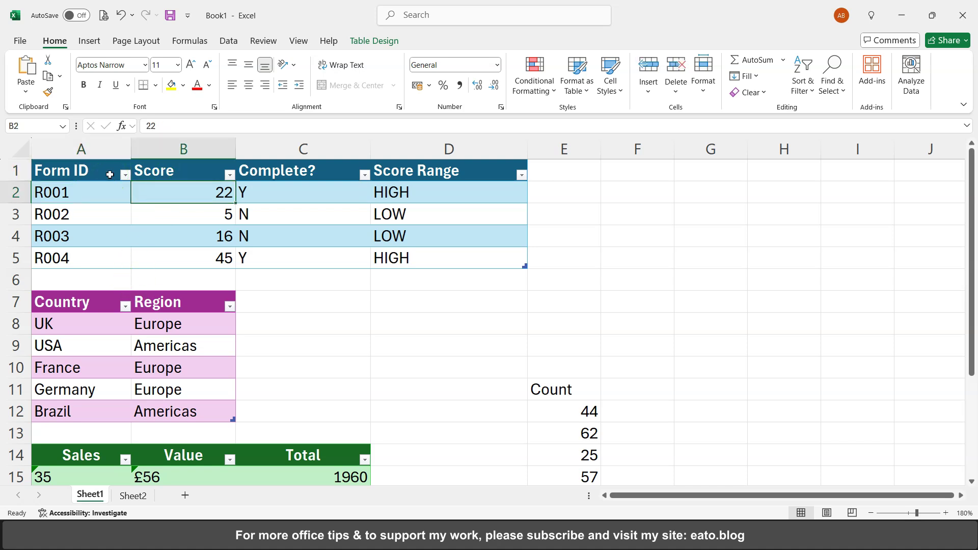
{"action": "key", "text": "Up"}
{"action": "key", "text": "Right"}
{"action": "key", "text": "Right"}
{"action": "key", "text": "Right"}
{"action": "key", "text": "Right"}
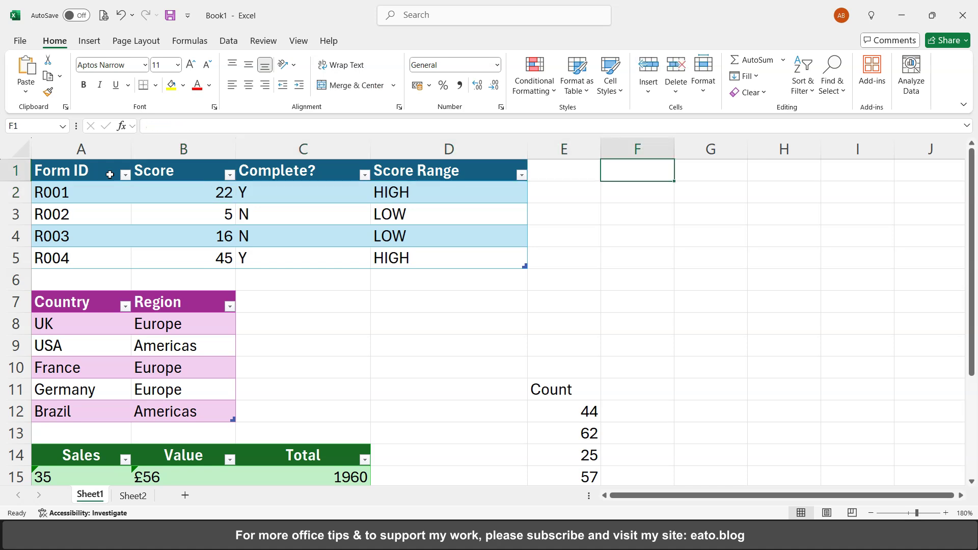
{"action": "key", "text": "Left"}
{"action": "key", "text": "Left"}
{"action": "key", "text": "Down"}
{"action": "key", "text": "Left"}
{"action": "key", "text": "Left"}
{"action": "key", "text": "Up"}
{"action": "key", "text": "Left"}
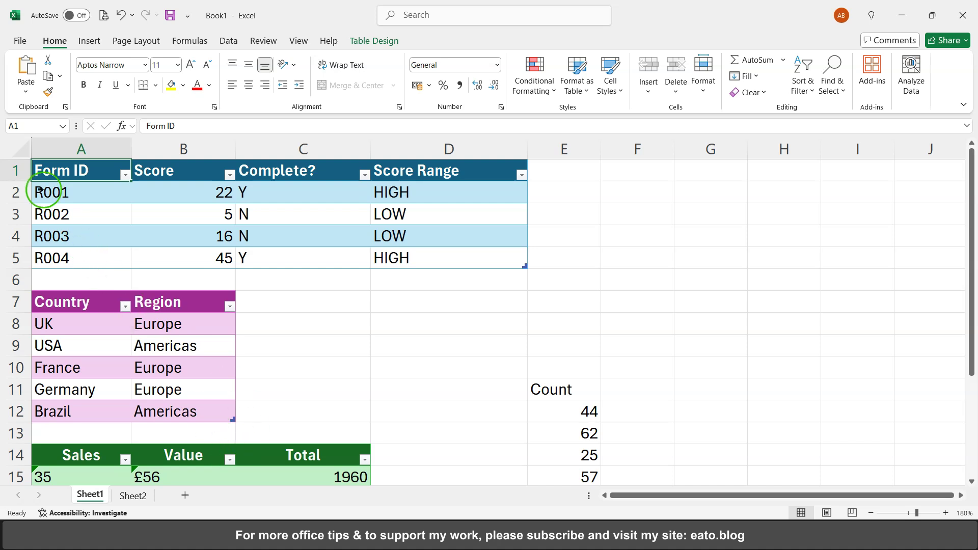
Select all of Sheet1 and copy it with Ctrl+C.
{"action": "left_click", "coordinate": [21, 148]}
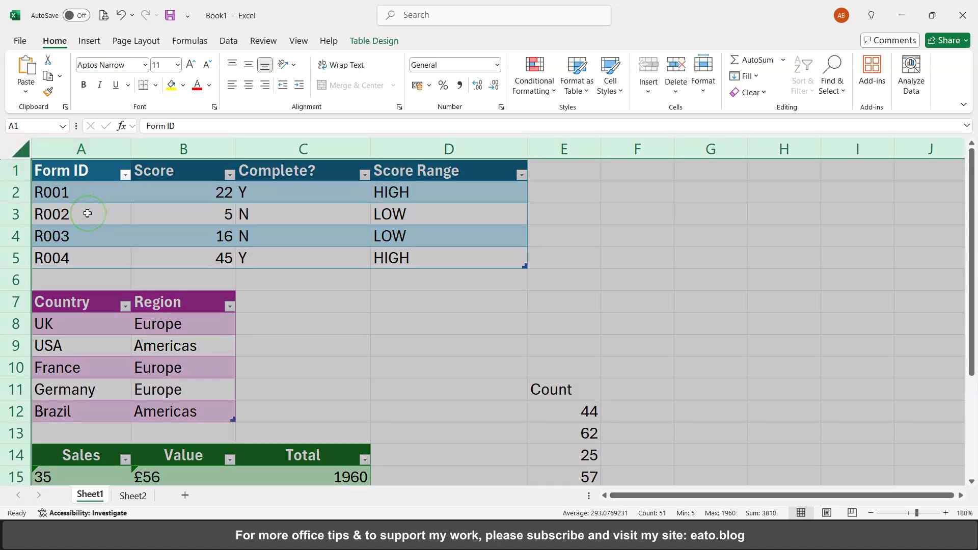
{"action": "key", "text": "ctrl+c"}
{"action": "key", "text": "Escape"}
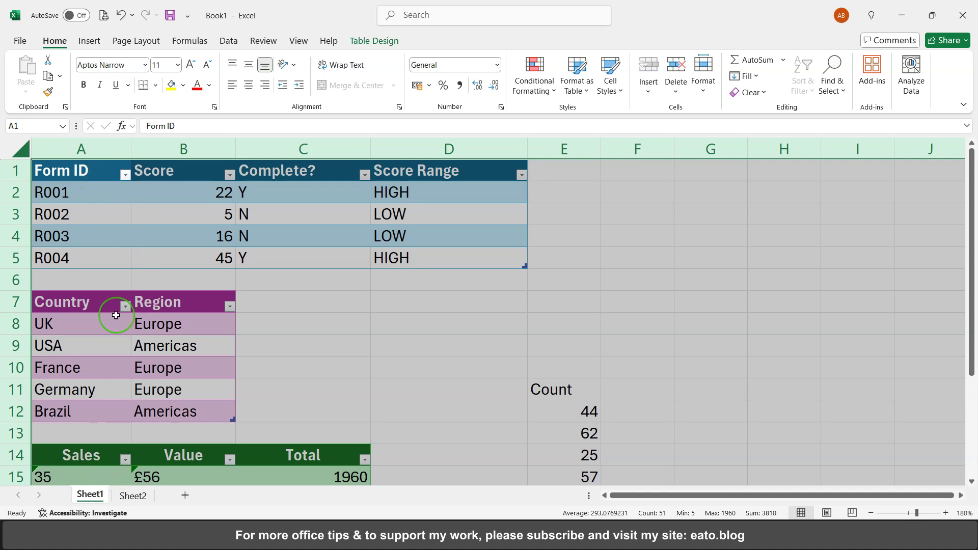
{"action": "key", "text": "ctrl+c"}
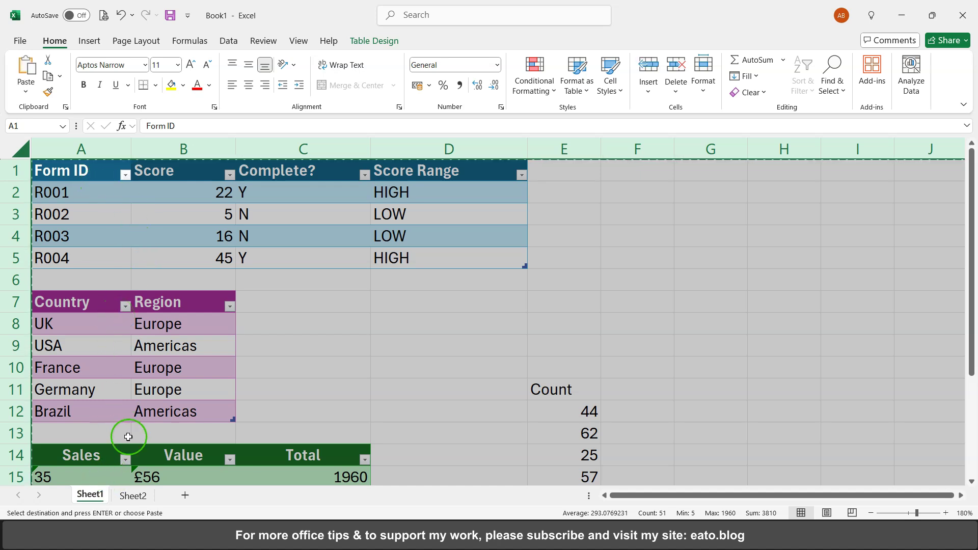
Paste the copied Sheet1 data into Sheet2 at A1 as values only.
{"action": "left_click", "coordinate": [133, 495]}
{"action": "right_click", "coordinate": [35, 157]}
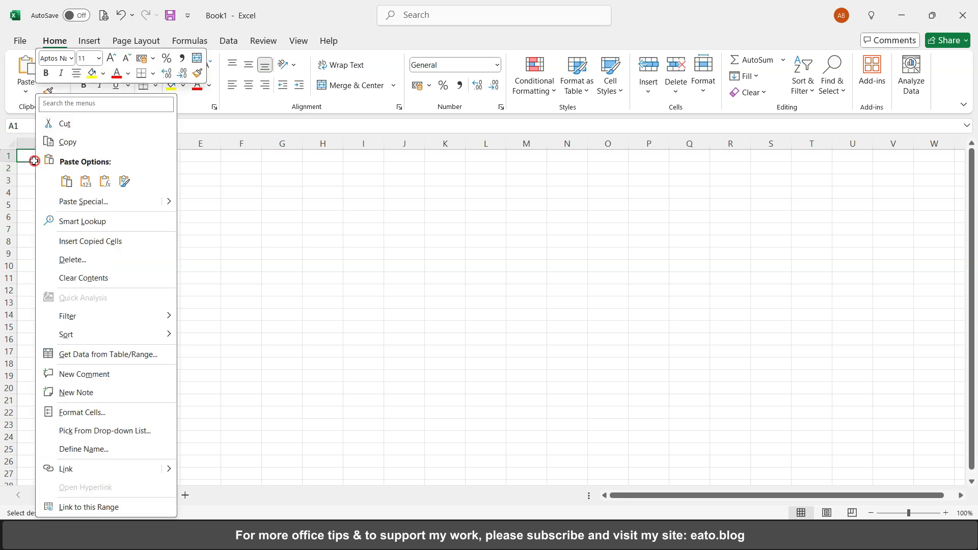
{"action": "left_click", "coordinate": [85, 181]}
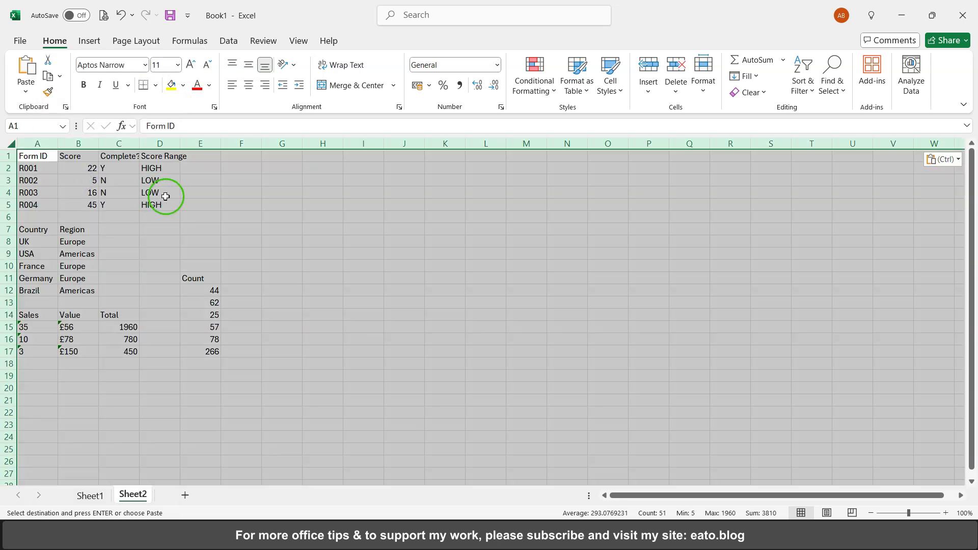
Delete the Score Range results in D2:D5 and check B2's number format.
{"action": "left_click", "coordinate": [164, 192]}
{"action": "left_click_drag", "start_coordinate": [154, 166], "coordinate": [149, 203]}
{"action": "key", "text": "Delete"}
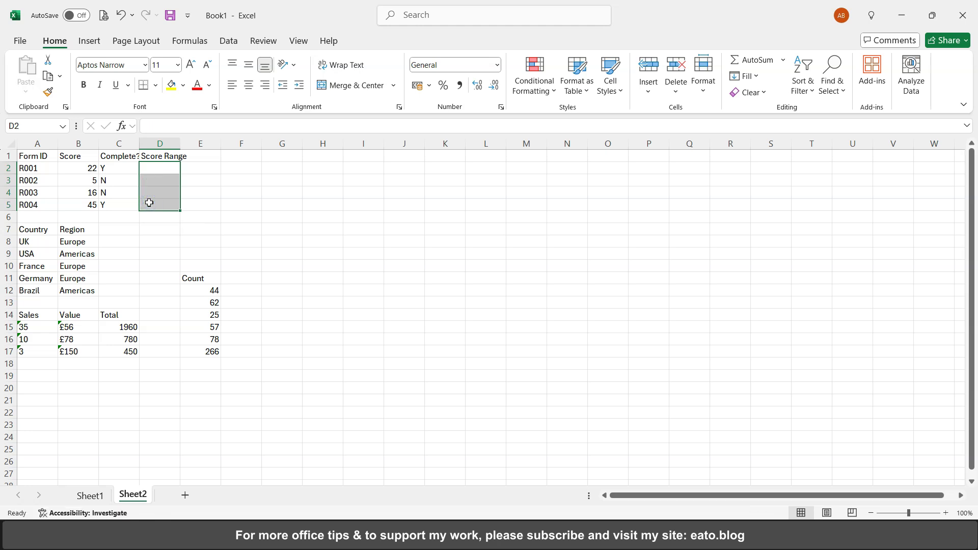
{"action": "left_click", "coordinate": [156, 170]}
{"action": "left_click", "coordinate": [84, 173]}
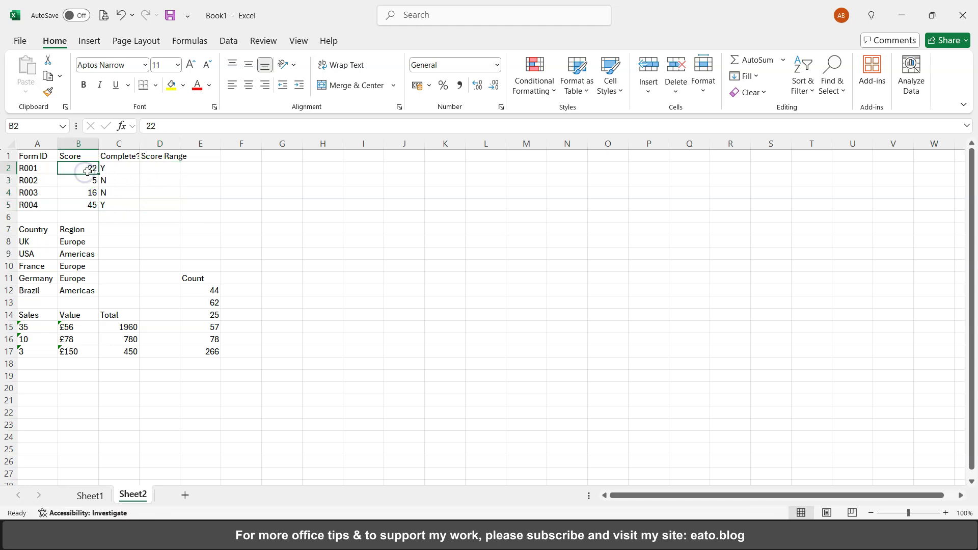
{"action": "left_click", "coordinate": [494, 65]}
{"action": "left_click", "coordinate": [494, 65]}
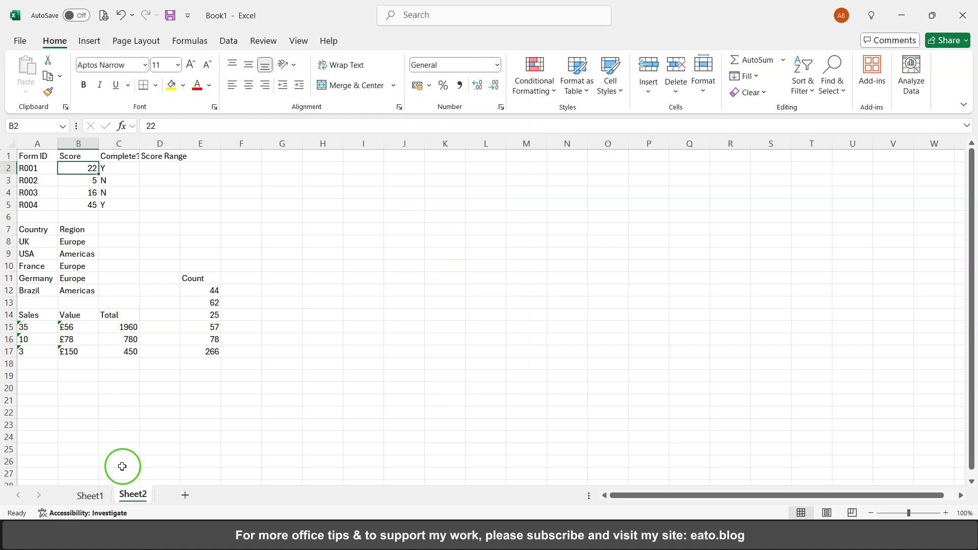
Switch back to Sheet1 and select cells A1 and A2.
{"action": "left_click", "coordinate": [107, 494]}
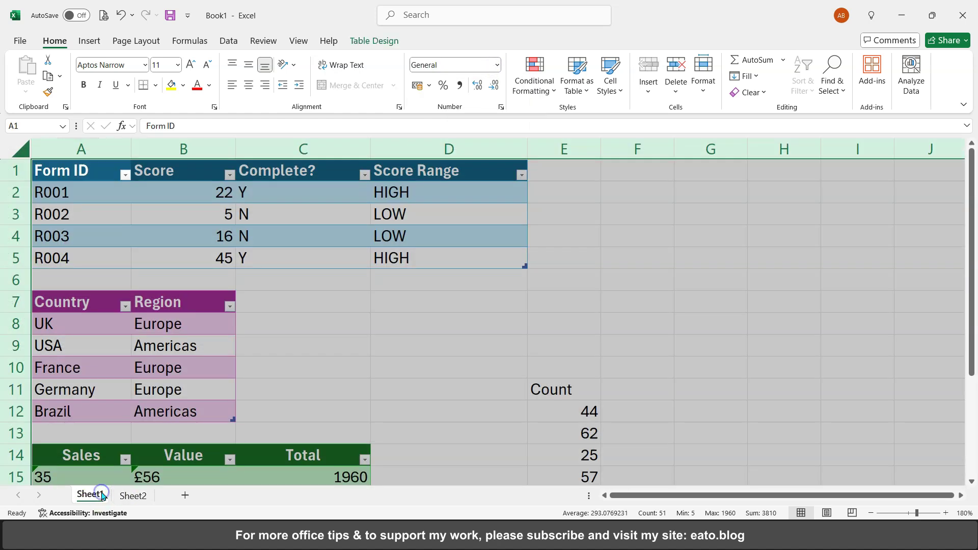
{"action": "left_click", "coordinate": [78, 180]}
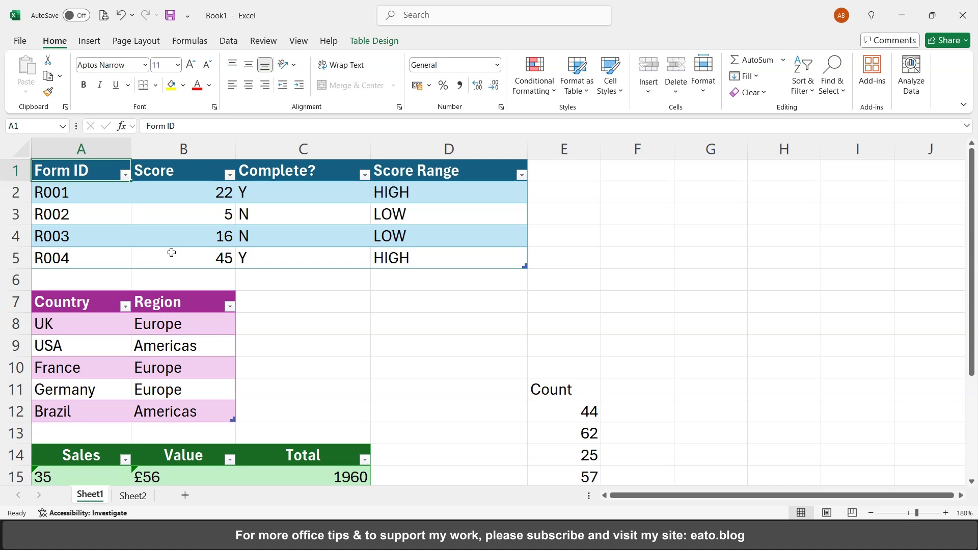
{"action": "left_click", "coordinate": [90, 185]}
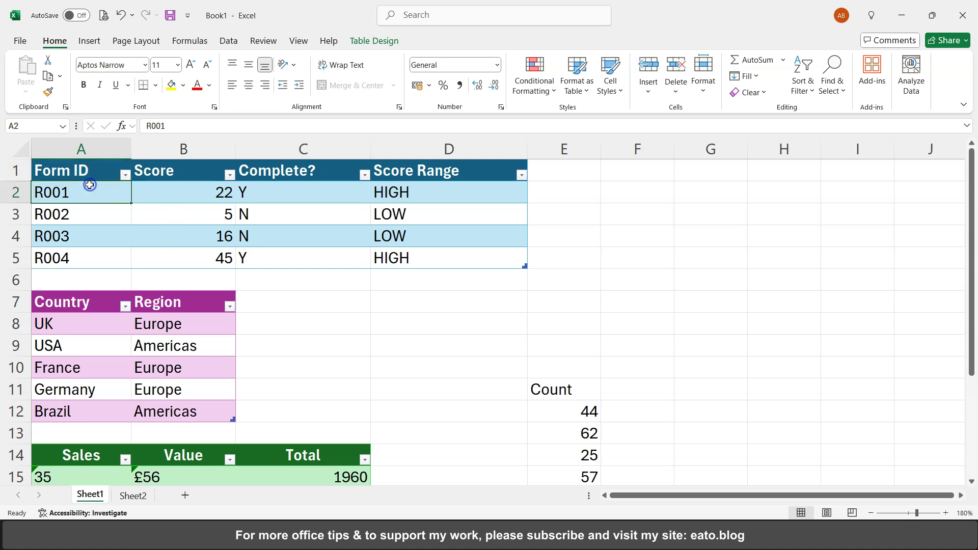